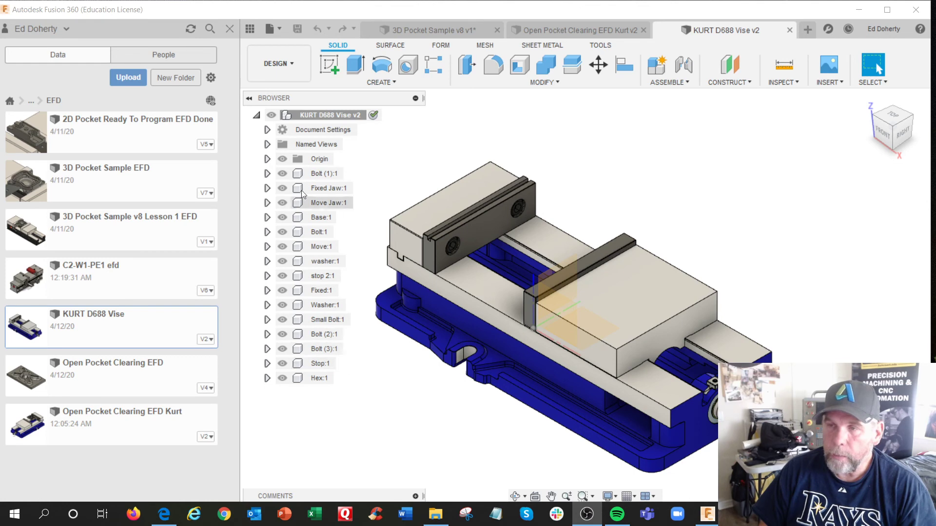
- Inspect the KURT D688 Vise model from several angles with the data panel hidden
left_click(230, 29)
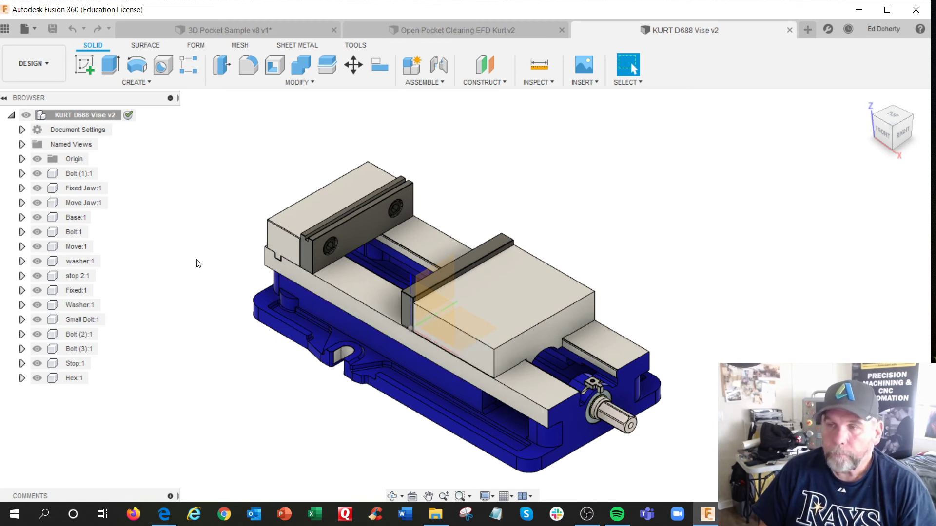
mouse_move(223, 271)
middle_mouse_down("shift")
mouse_move(250, 156)
mouse_move(230, 184)
mouse_move(222, 272)
middle_mouse_up("shift")
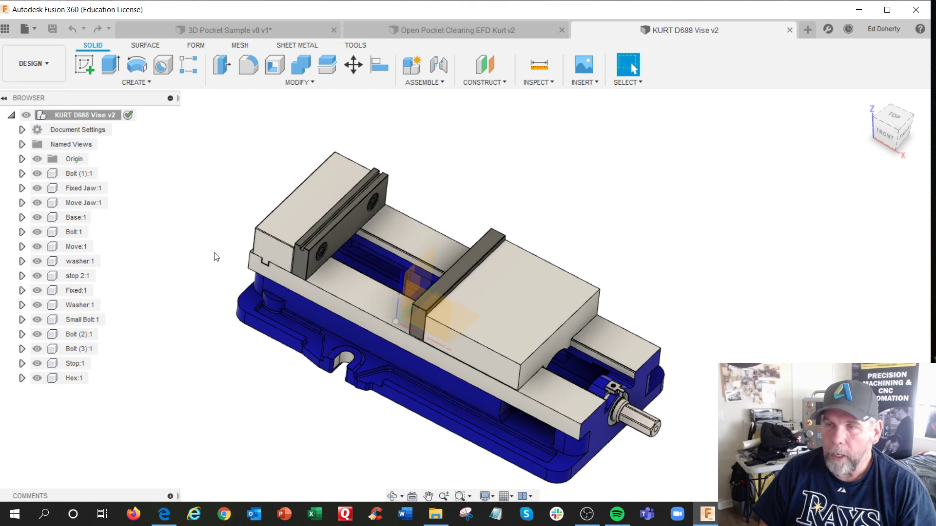
middle_click_drag(216, 257, 216, 235, "shift")
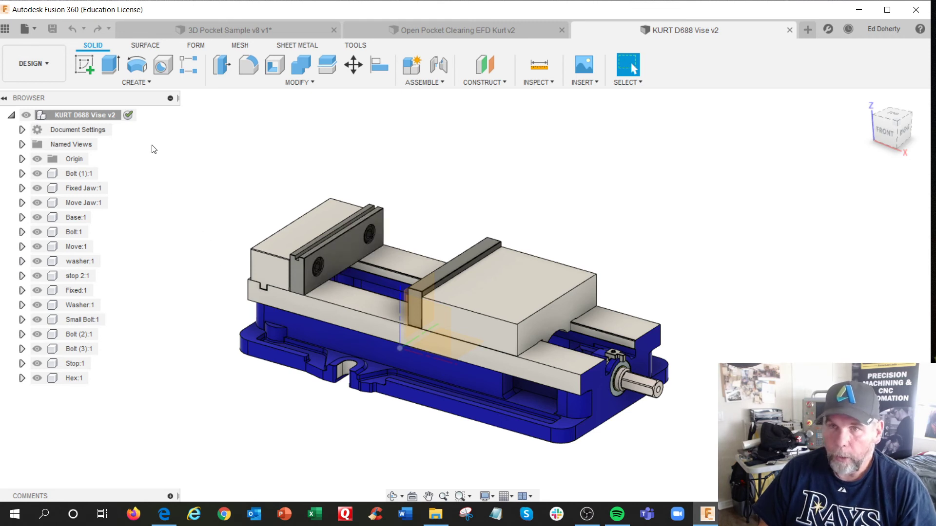
- Bring up the Open Pocket Clearing EFD Kurt design and examine how the part sits relative to the vise
left_click(9, 28)
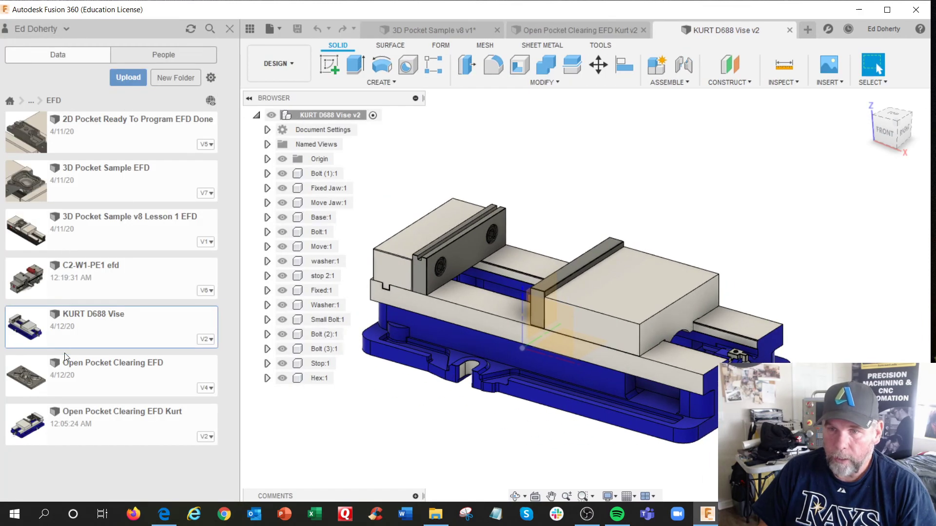
left_click(108, 416)
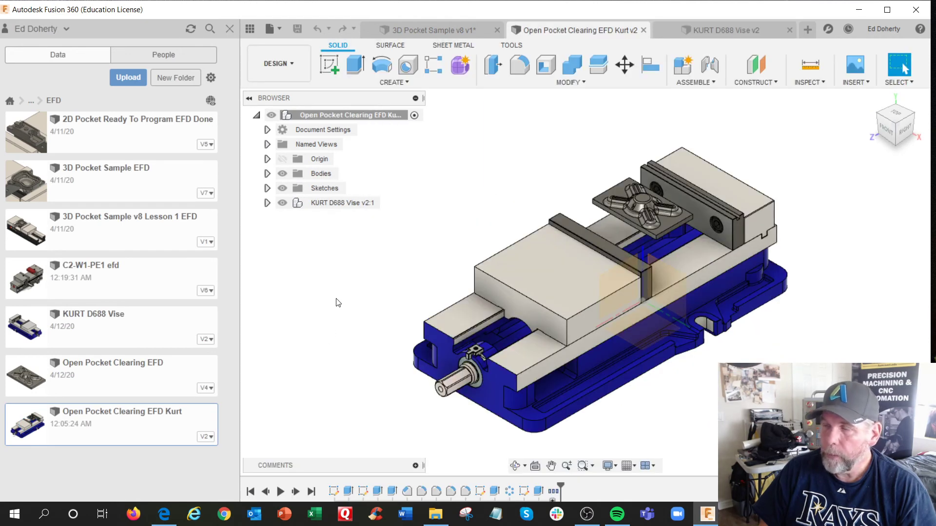
middle_click_drag(569, 253, 483, 268, "shift")
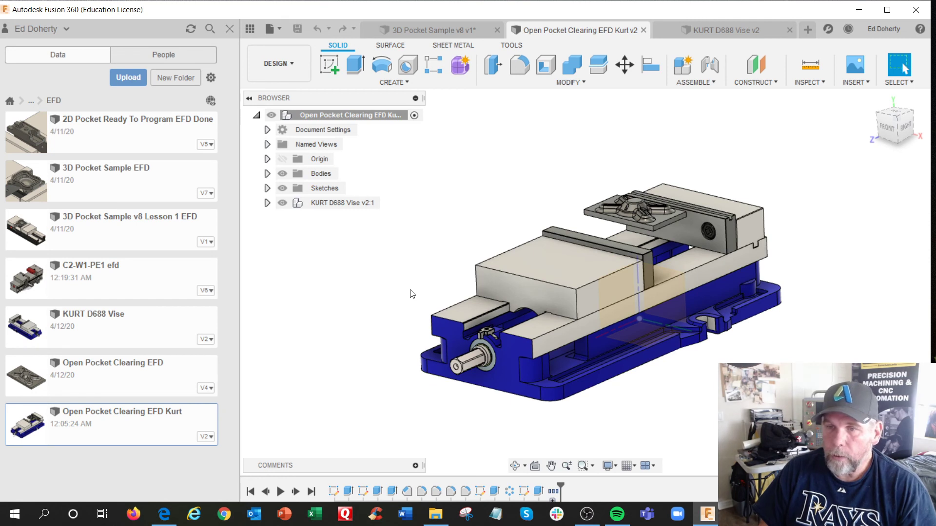
- Open the Open Pocket Clearing EFD design and check the contents of its model component
left_click(121, 369)
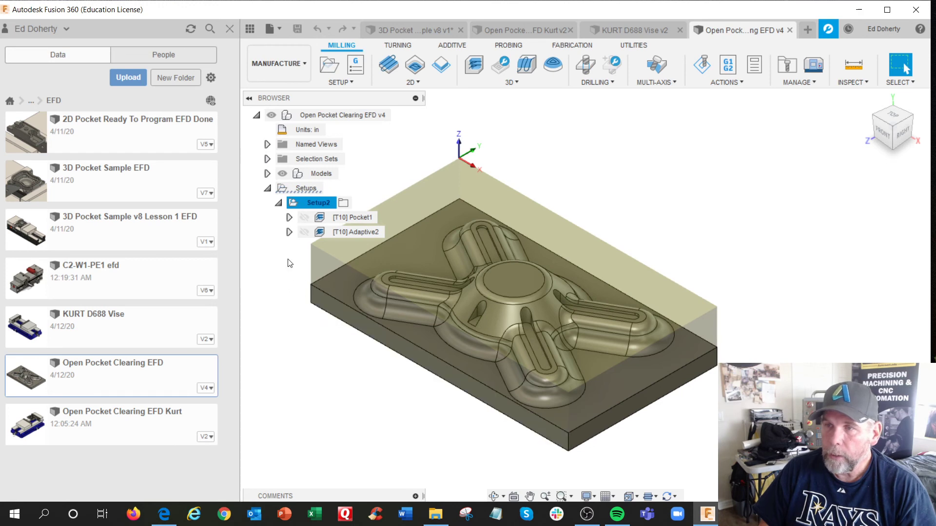
left_click(267, 174)
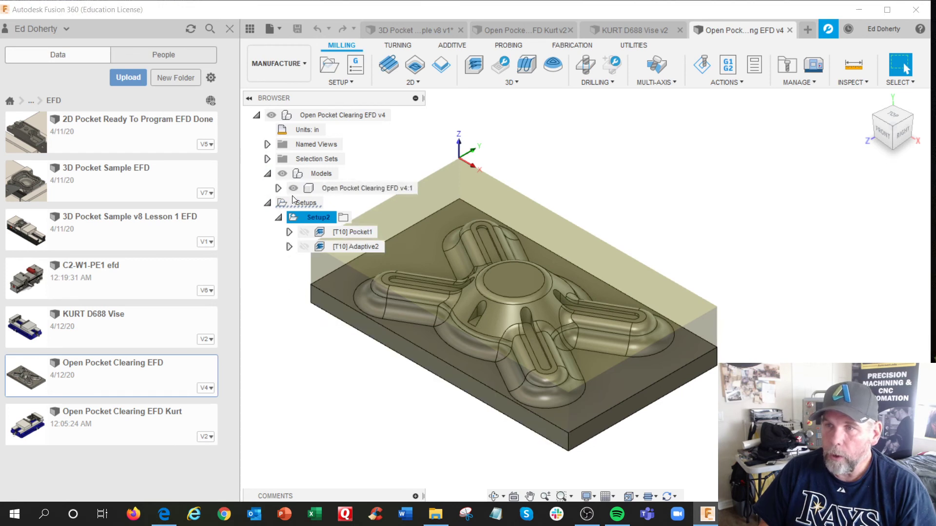
left_click(277, 188)
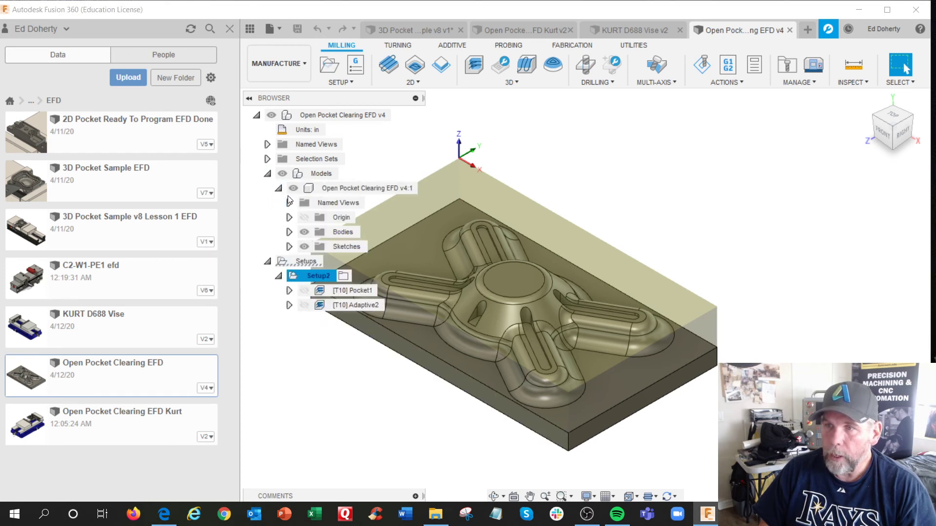
left_click(279, 189)
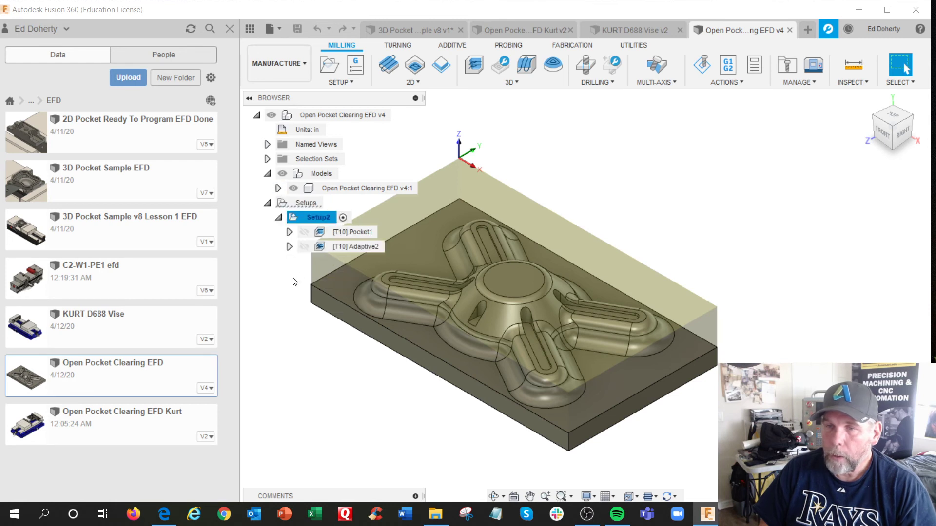
- Insert the KURT D688 Vise into the Open Pocket Clearing EFD design at its default position and compare its orientation with the original vise
right_click(124, 321)
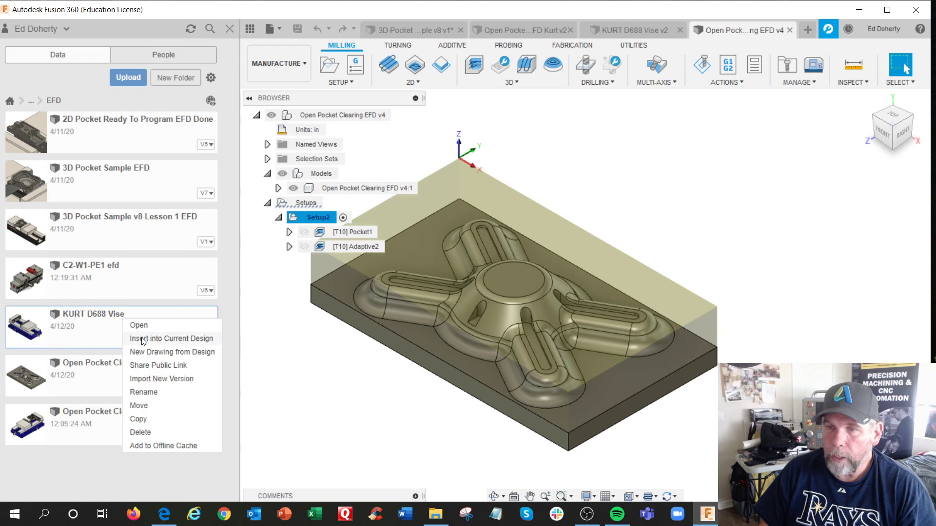
left_click(121, 330)
left_click_drag(90, 327, 548, 220)
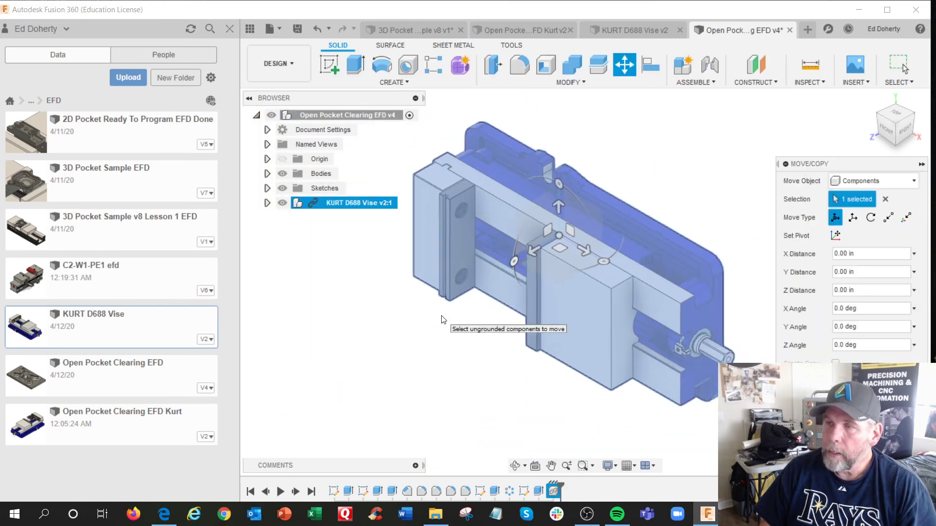
scroll(443, 319, "down", 3)
mouse_move(443, 319)
middle_mouse_down("shift")
mouse_move(618, 270)
mouse_move(597, 284)
mouse_move(544, 282)
mouse_move(452, 312)
middle_mouse_up("shift")
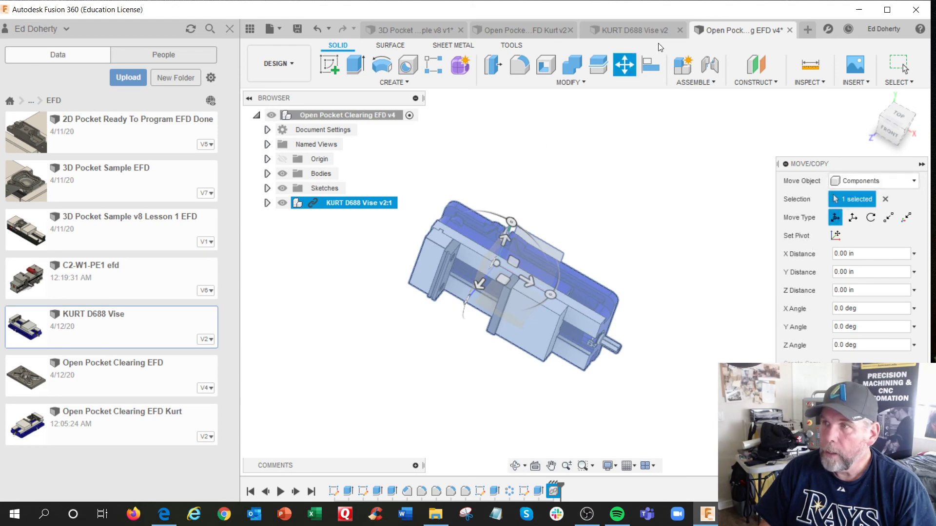
left_click(645, 33)
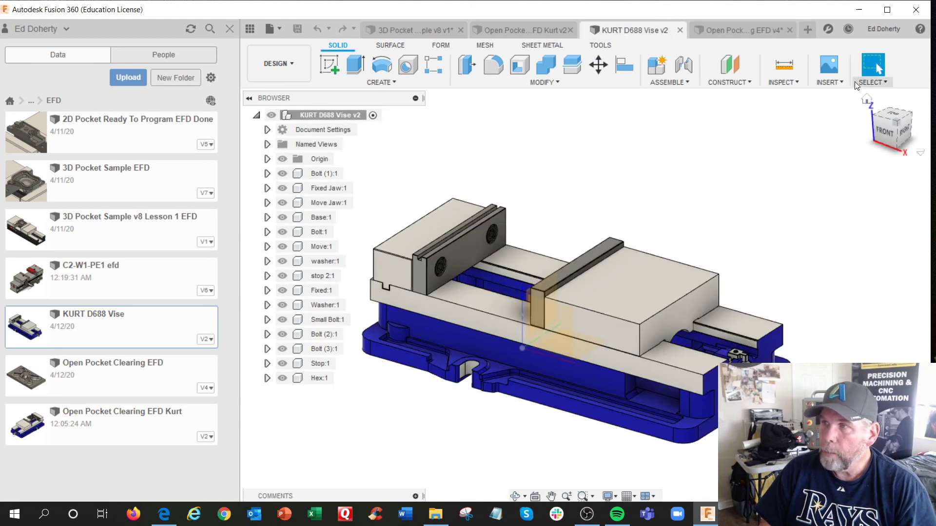
left_click(741, 30)
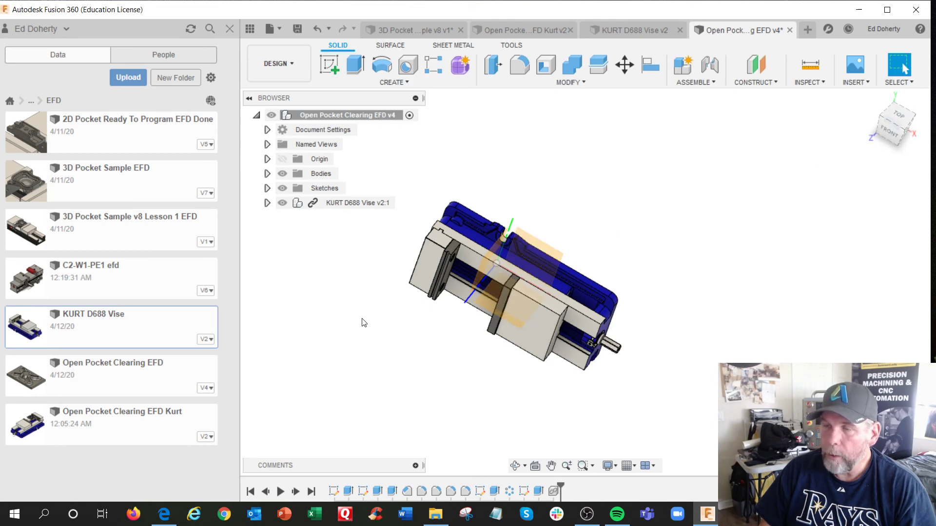
- Compare the inserted vise with the part by toggling the vise's visibility
middle_click_drag(368, 334, 378, 306, "shift")
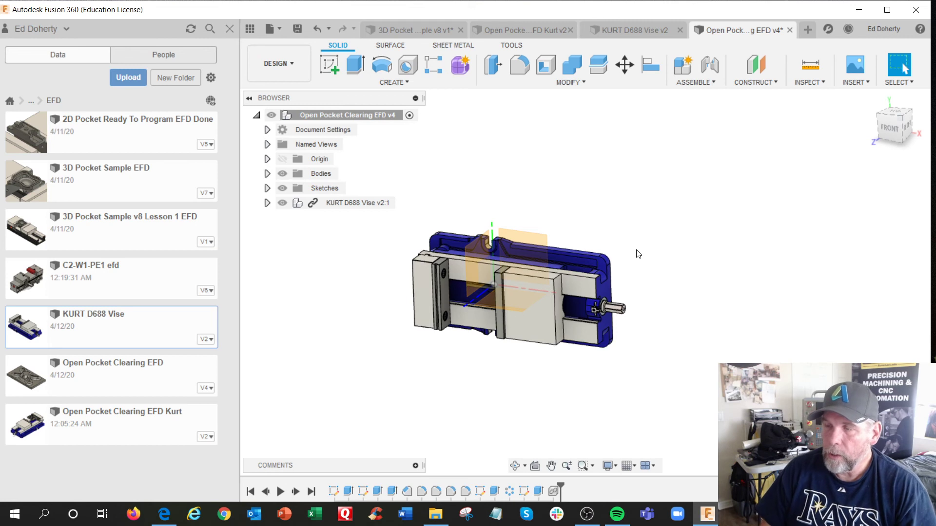
mouse_move(439, 337)
middle_mouse_down("shift")
mouse_move(428, 334)
mouse_move(429, 343)
middle_mouse_up("shift")
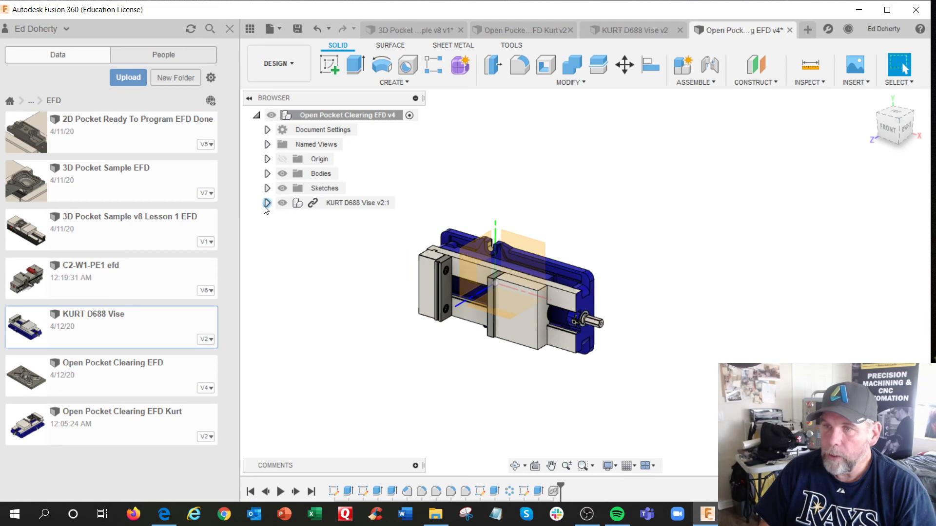
left_click(282, 204)
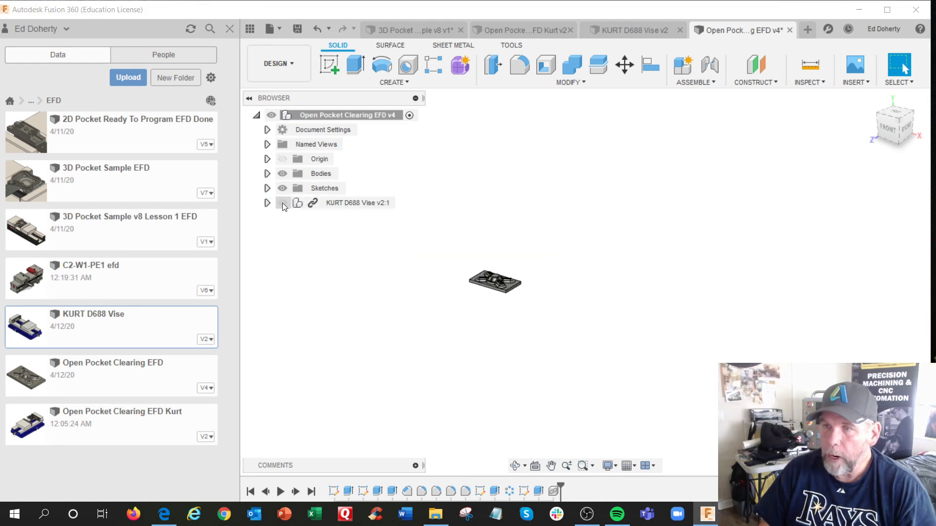
left_click(282, 203)
left_click(283, 202)
left_click(282, 203)
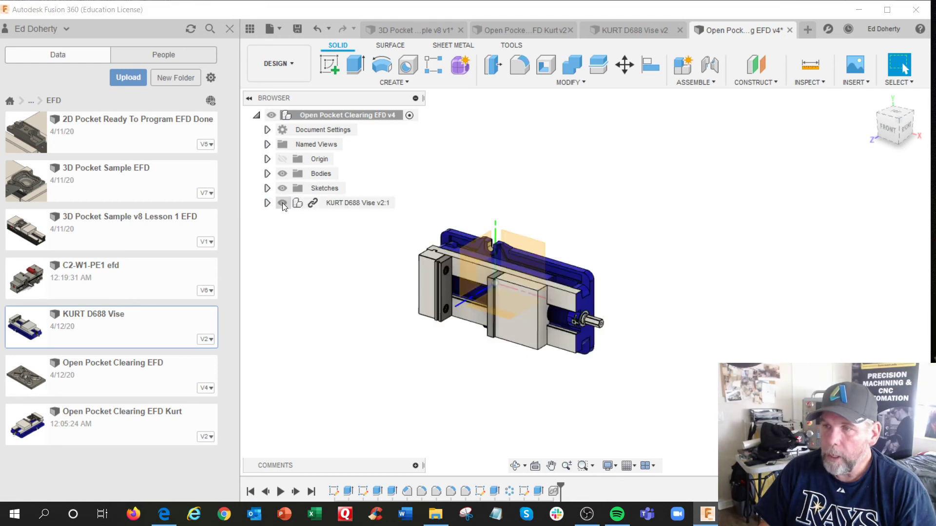
left_click(282, 203)
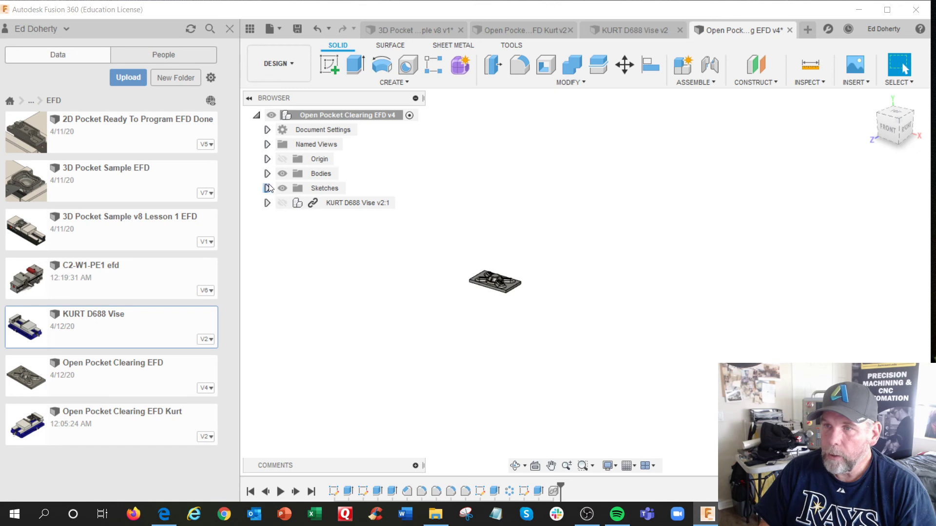
- Hide Body1 and show the KURT D688 Vise component
left_click(267, 174)
left_click(299, 188)
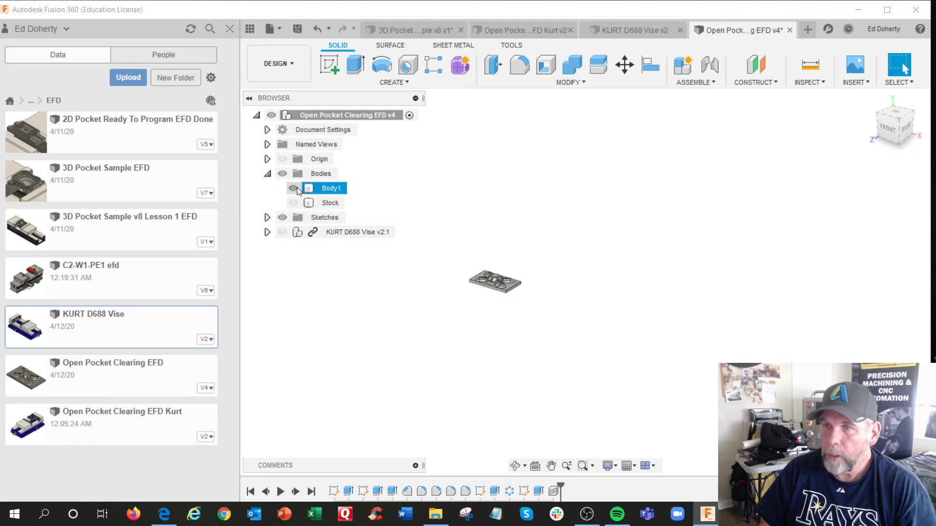
left_click(296, 188)
left_click(282, 231)
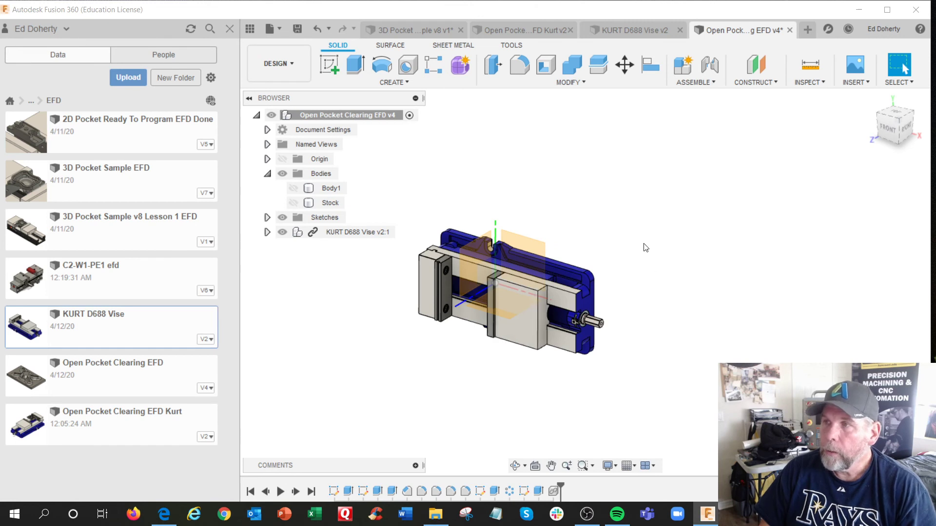
- Rotate the KURT D688 Vise component -90 degrees about the X axis using Move/Copy on components
left_click(624, 68)
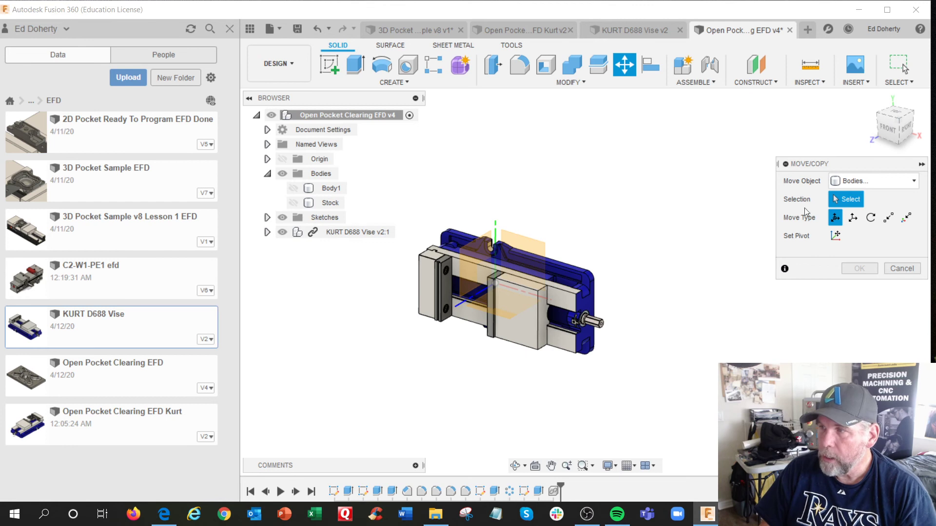
left_click(876, 180)
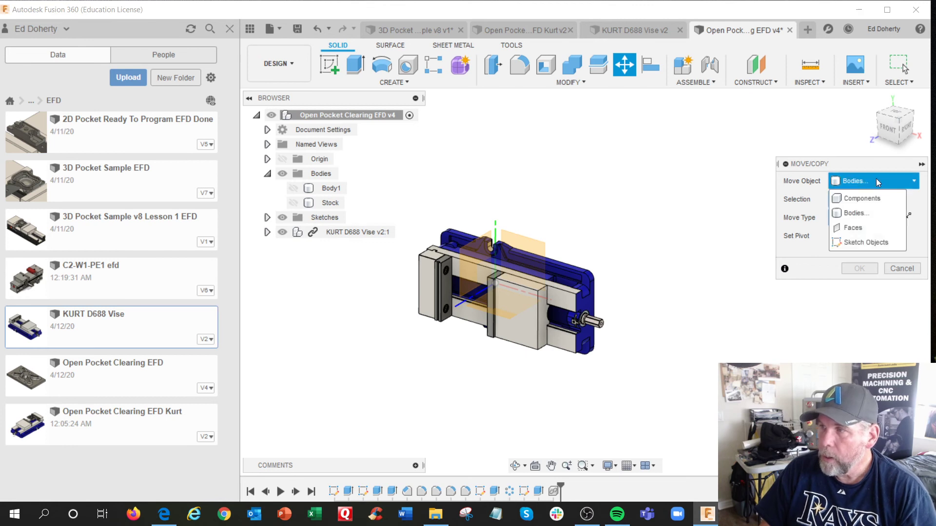
left_click(856, 198)
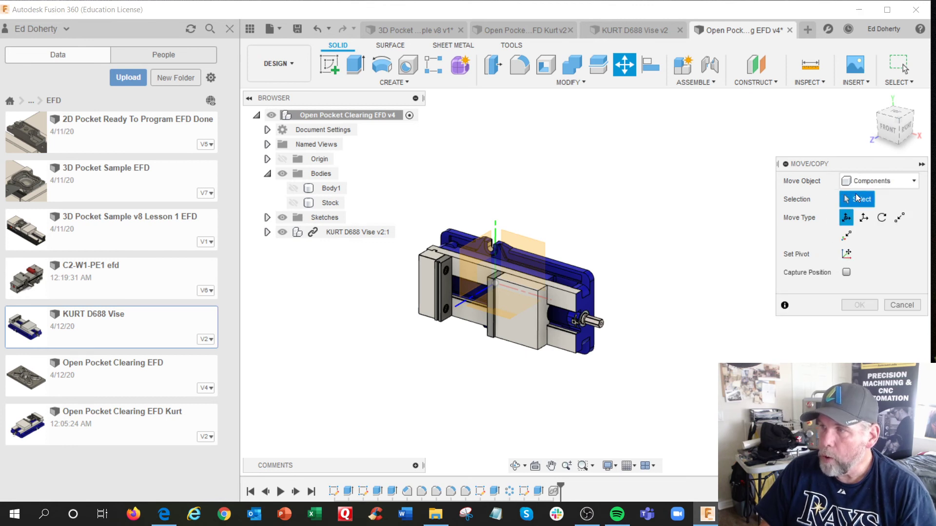
left_click(358, 232)
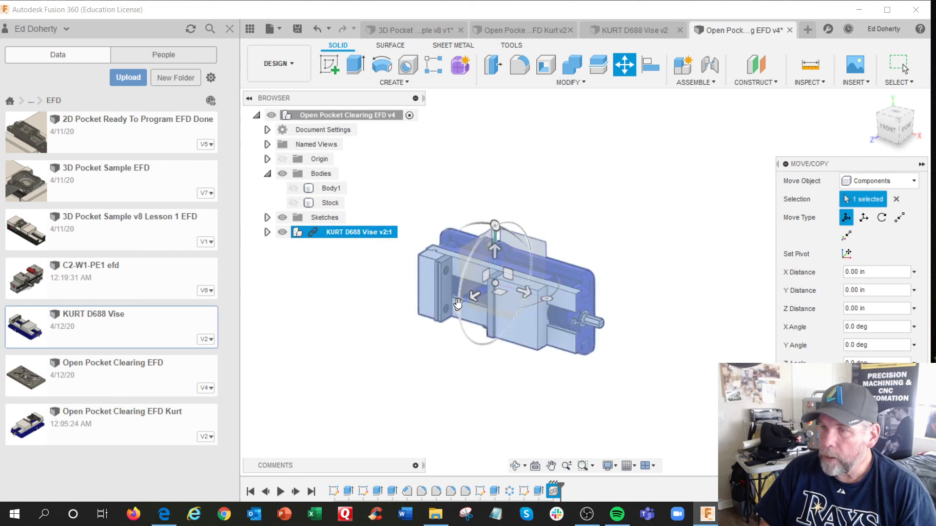
left_click_drag(458, 303, 495, 215)
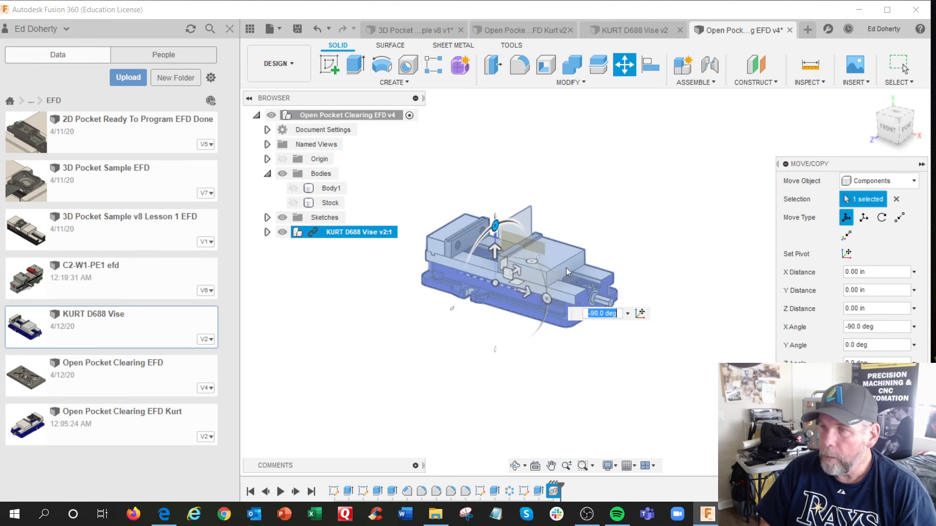
- Rotate the KURT D688 Vise component -90 degrees about the Z axis and confirm the move
left_click_drag(532, 264, 538, 297)
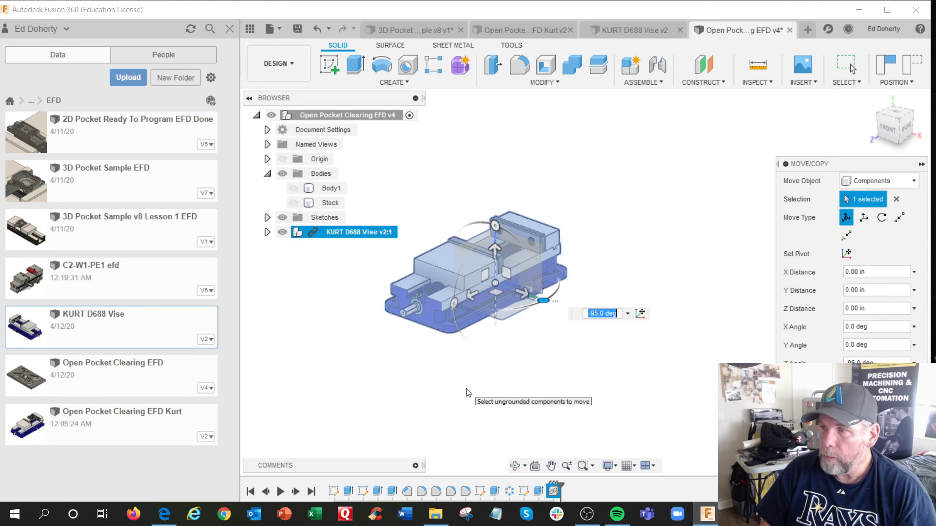
type("-9")
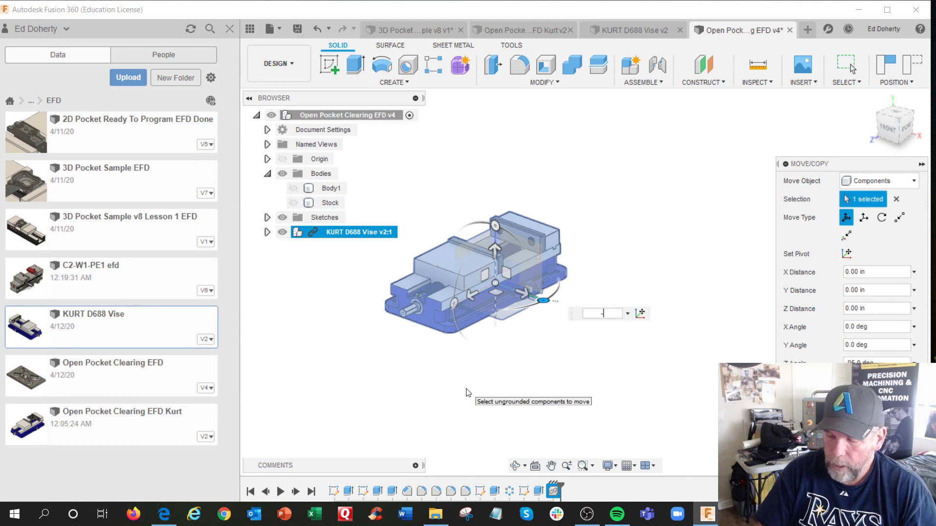
type("0")
key("Return")
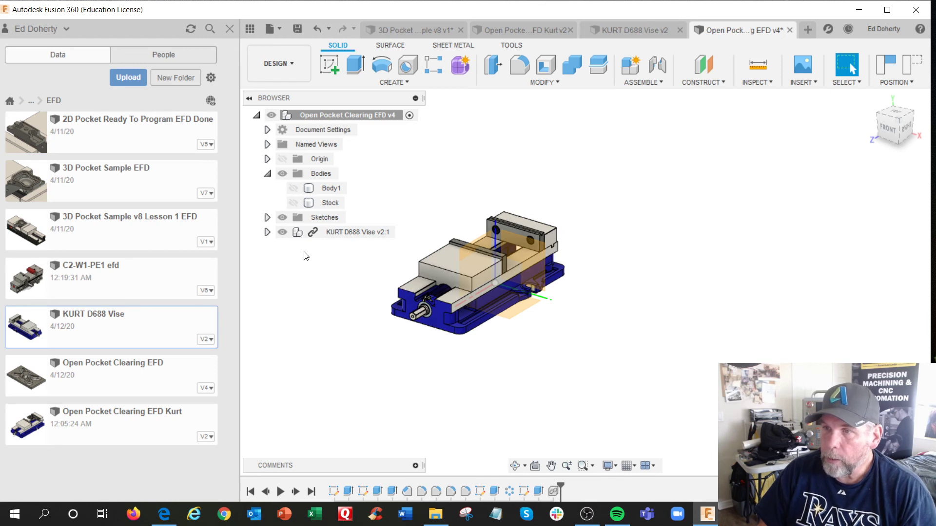
- Check the part and stock against the rotated vise by toggling their visibility, leaving Body1 and Stock hidden and the vise shown
left_click(282, 232)
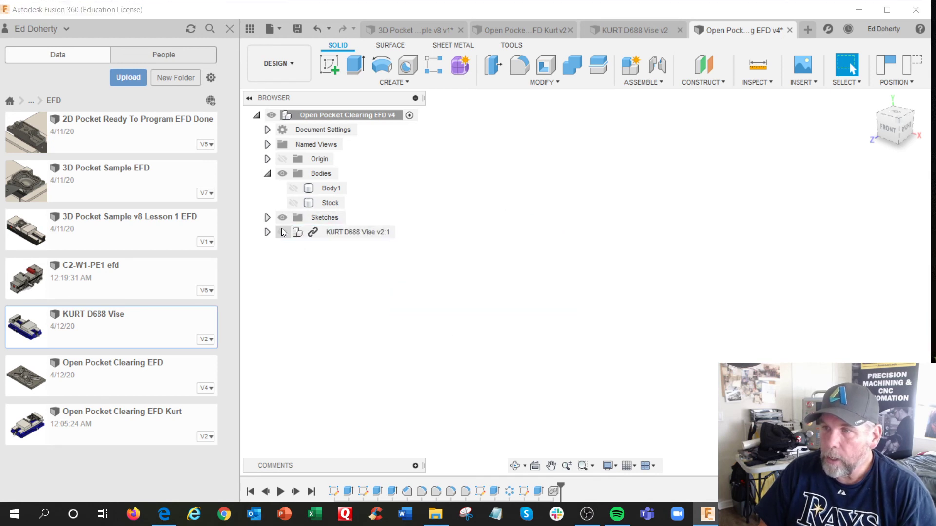
left_click(295, 189)
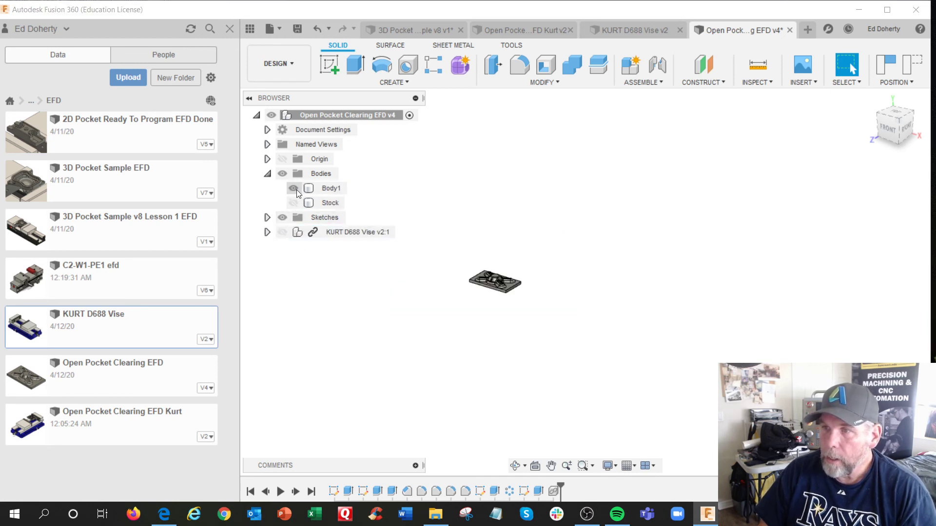
left_click(286, 231)
left_click(286, 231)
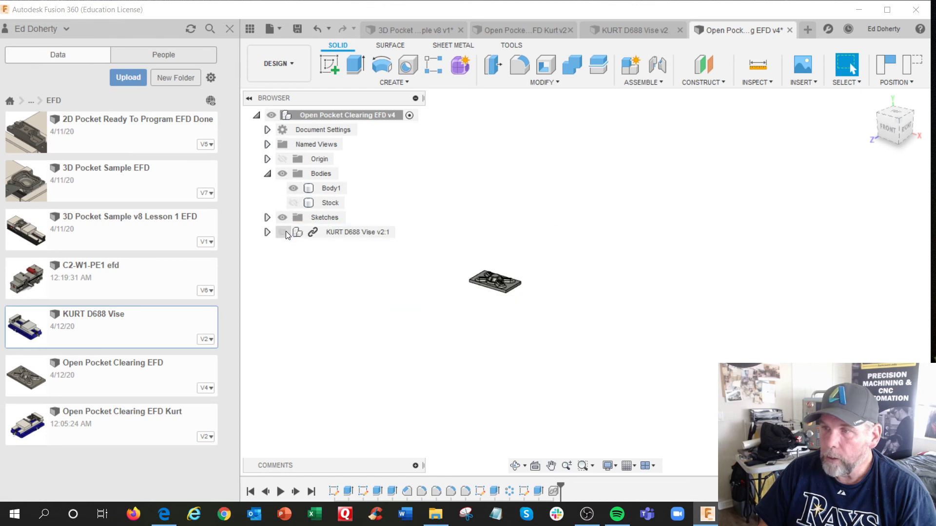
left_click(285, 231)
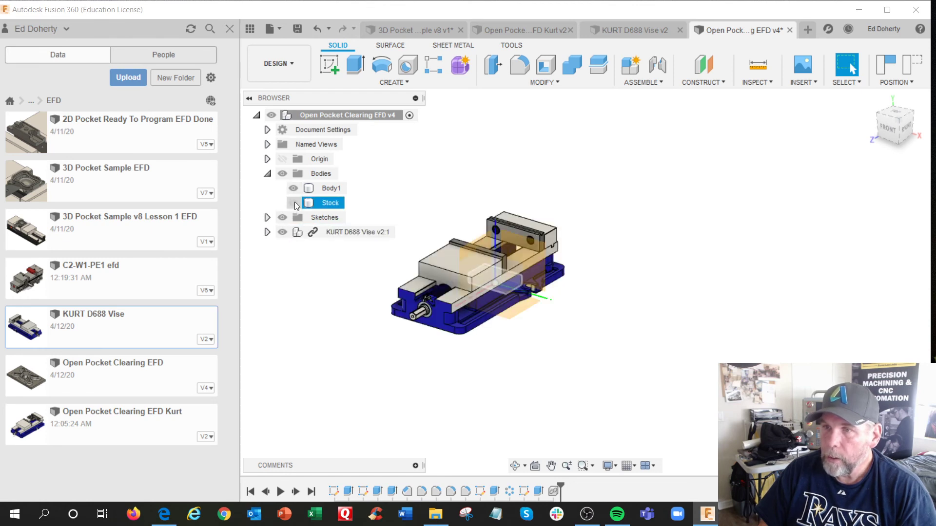
left_click(293, 203)
left_click(293, 189)
left_click(294, 203)
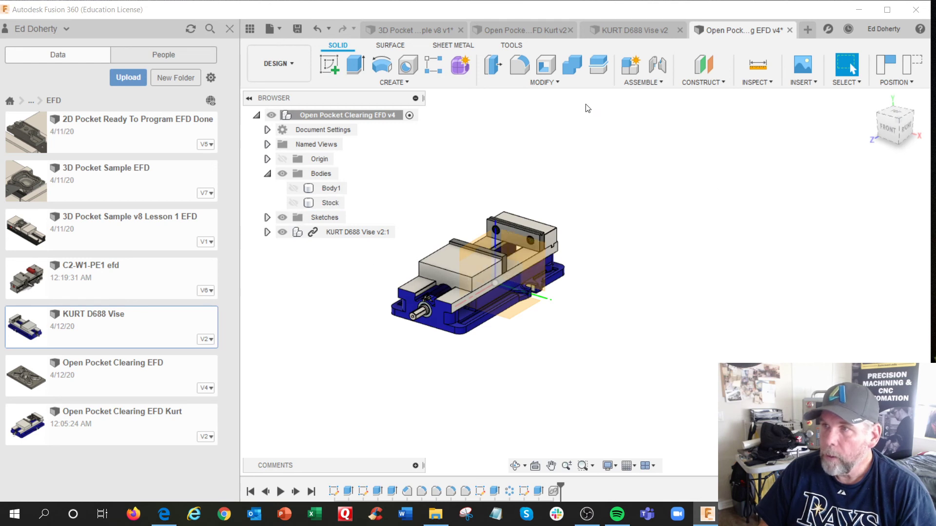
- Move the KURT D688 Vise component -7 in along Z, with Body1 and Stock shown for reference
left_click(558, 82)
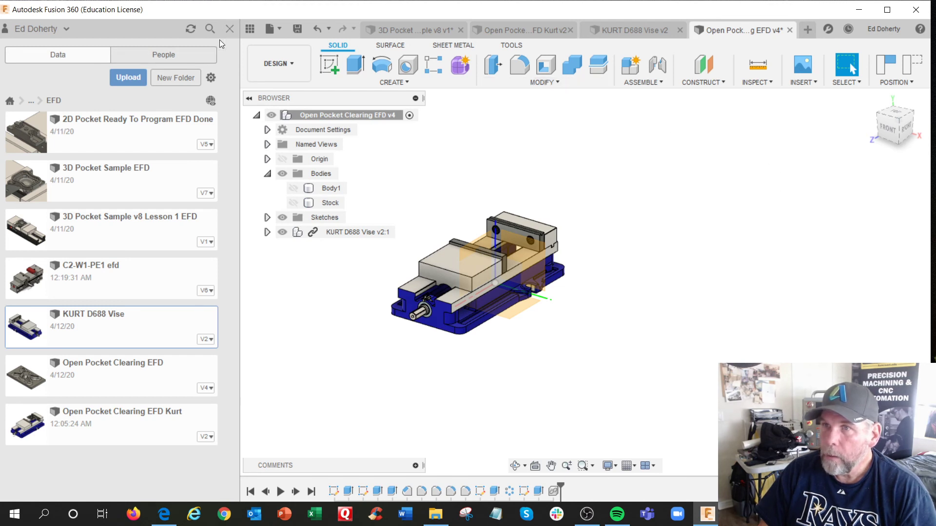
left_click(229, 28)
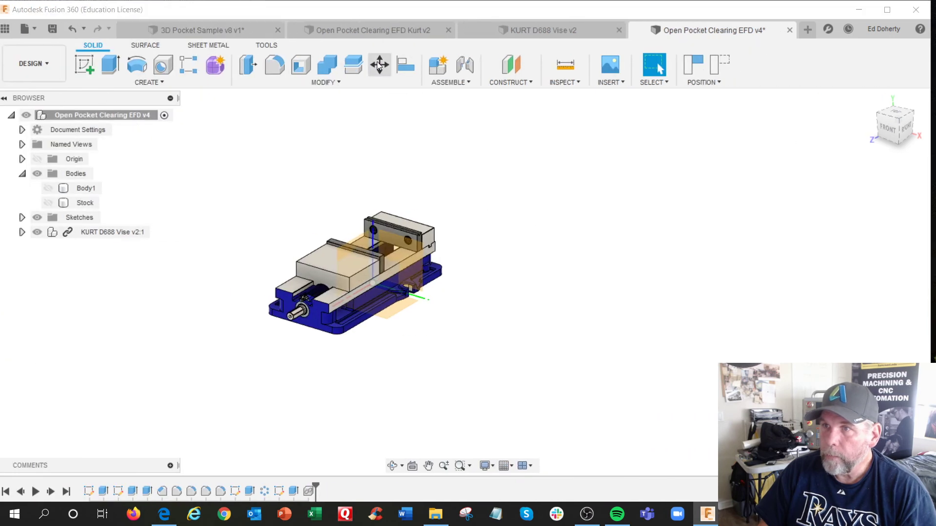
left_click(379, 65)
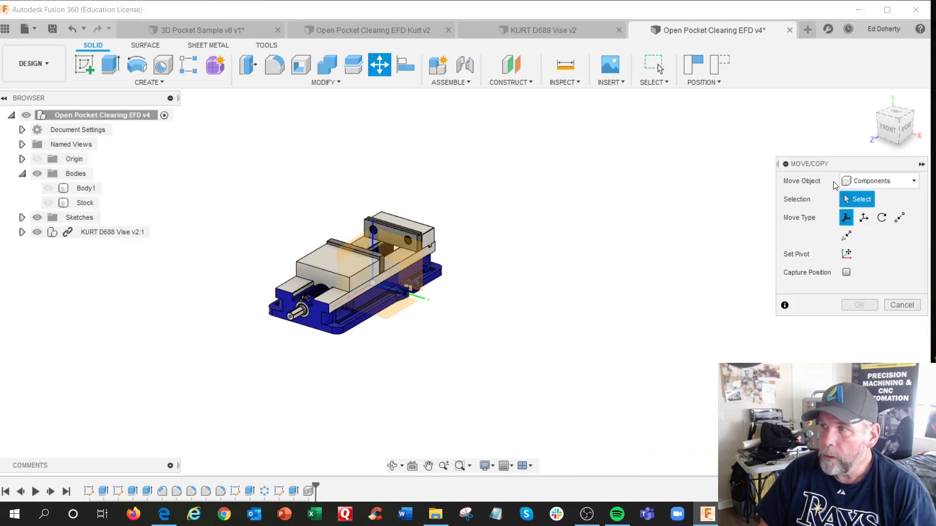
left_click(112, 232)
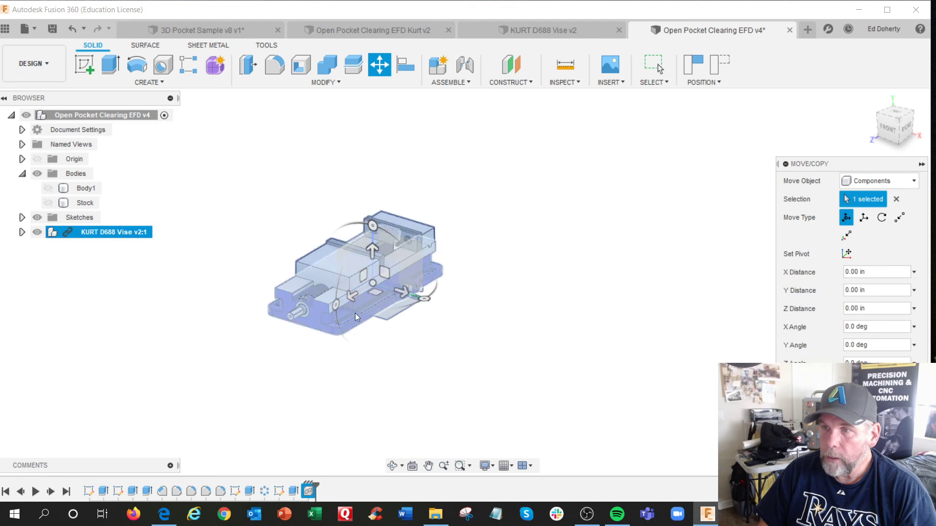
left_click_drag(372, 251, 374, 325)
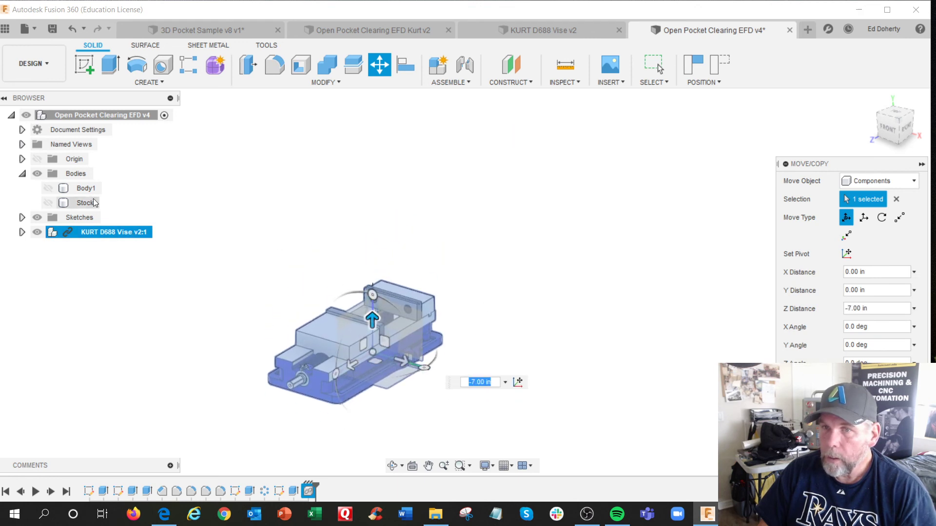
left_click(48, 189)
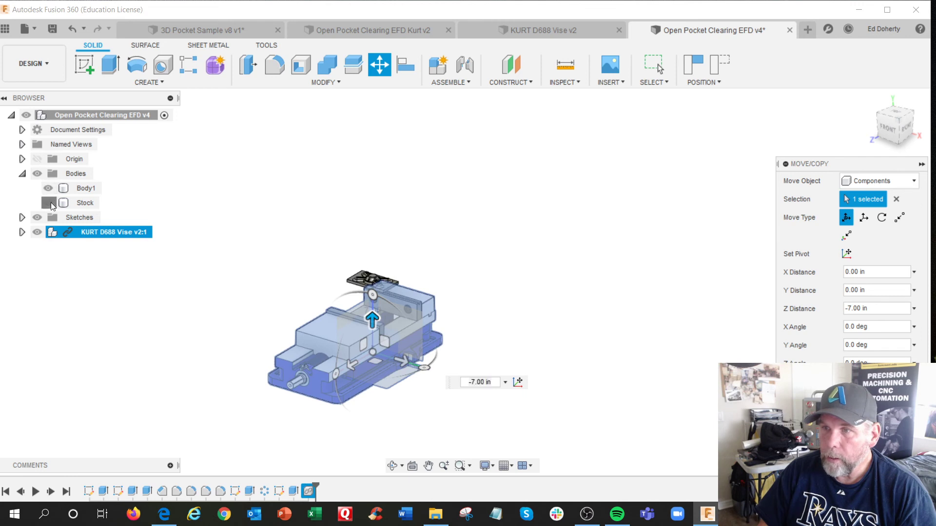
left_click(51, 204)
key("Return")
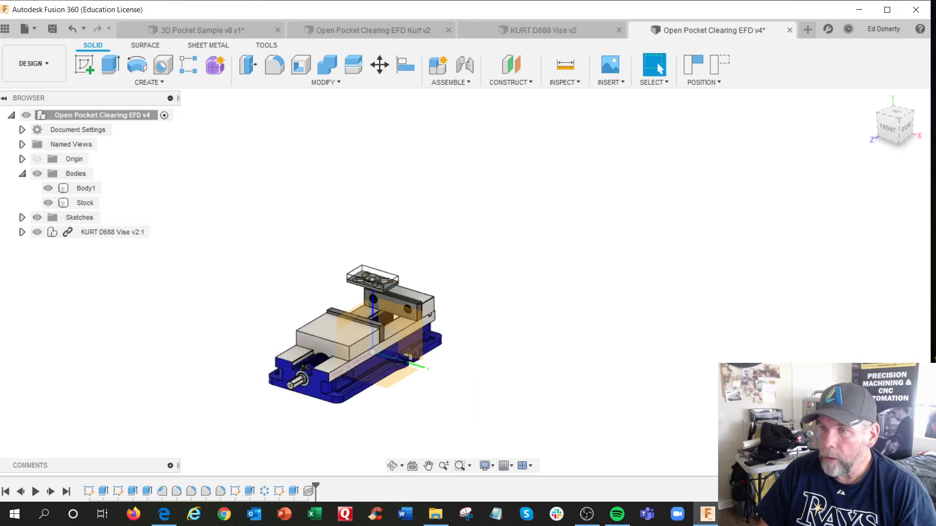
- Show the design's origin and examine the part's position relative to the vise jaws
middle_click_drag(524, 374, 496, 334, "shift")
middle_click(537, 318)
middle_click(536, 317)
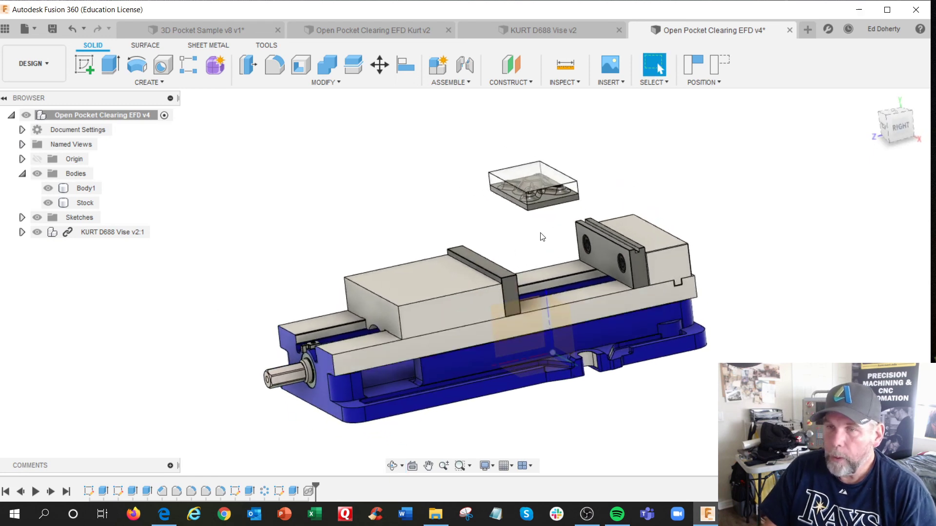
left_click(38, 159)
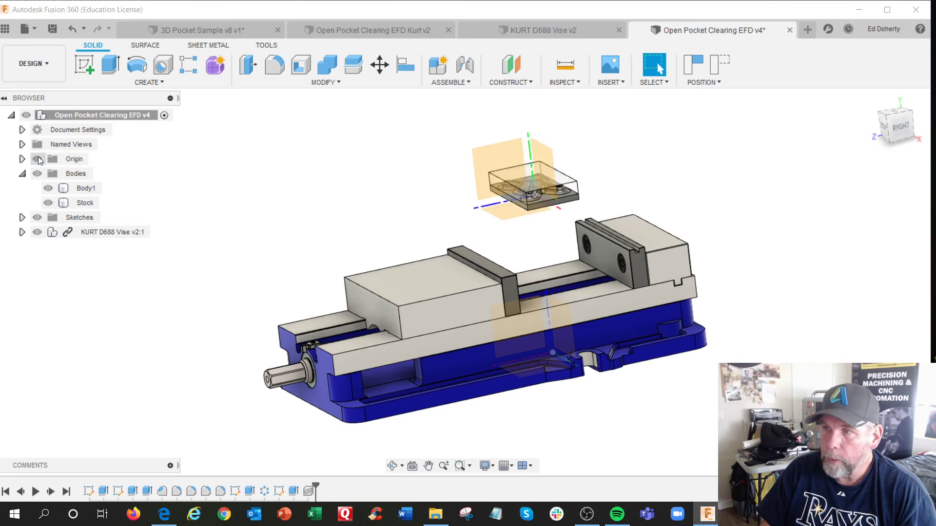
mouse_move(520, 337)
middle_mouse_down("shift")
mouse_move(553, 405)
mouse_move(523, 322)
mouse_move(523, 337)
middle_mouse_up("shift")
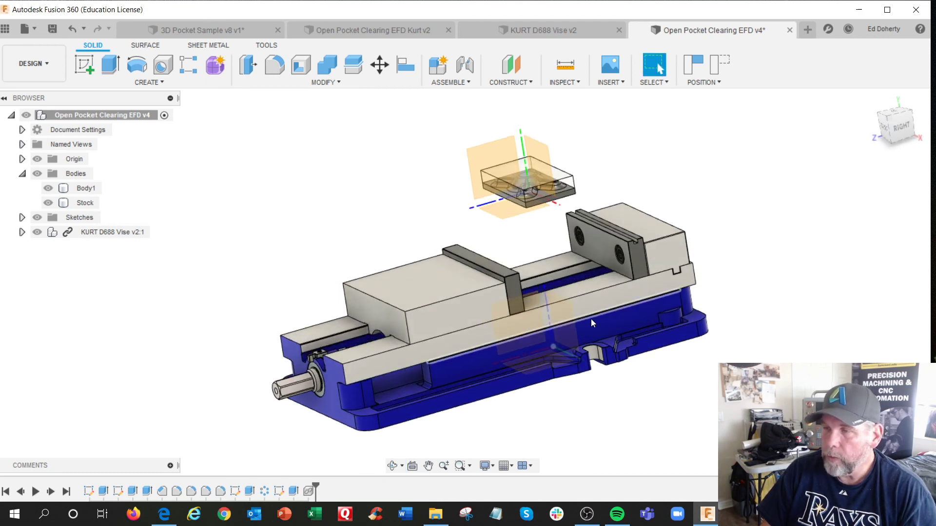
left_click(548, 193)
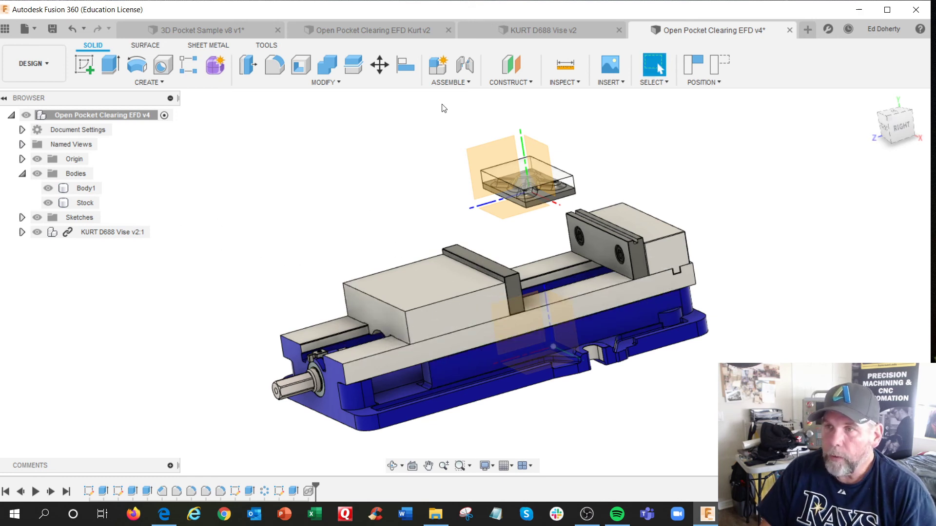
- Raise the KURT D688 Vise component 2.5 in along Z so its jaws come up toward the part
left_click(380, 68)
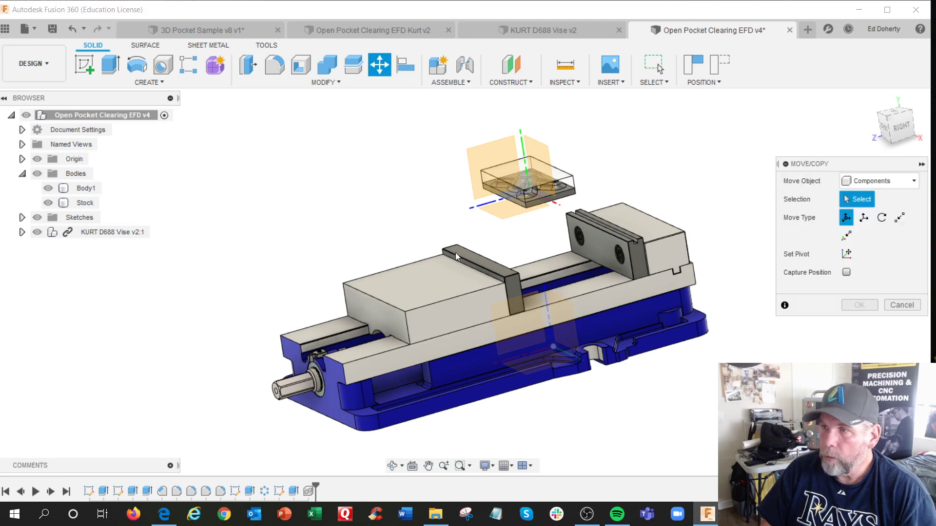
left_click(90, 233)
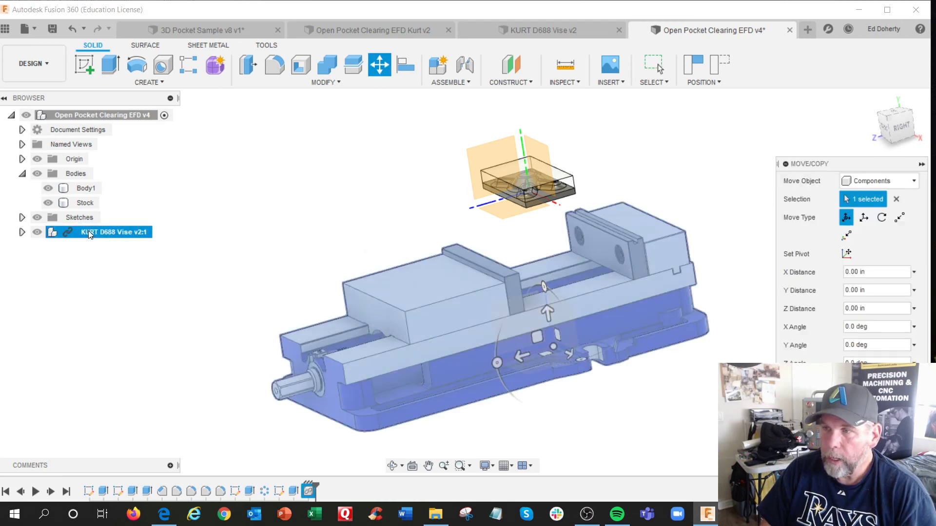
left_click_drag(540, 315, 539, 254)
middle_click_drag(572, 369, 552, 343, "shift")
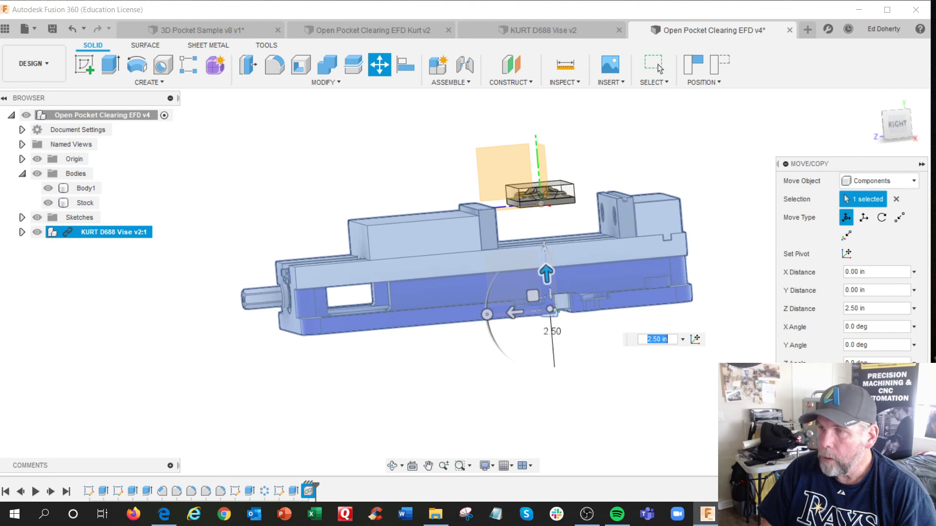
key("Return")
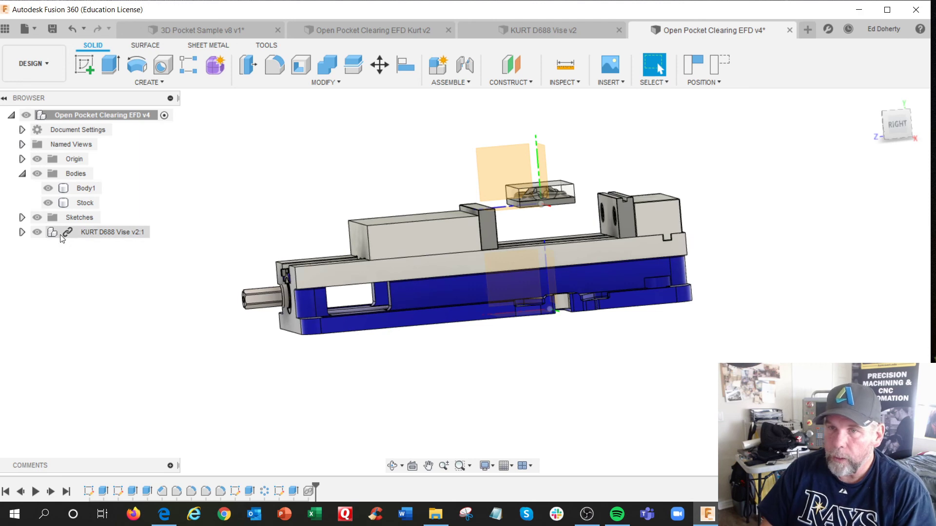
- Break the link of the KURT D688 Vise component and capture its current position
right_click(68, 234)
left_click(103, 194)
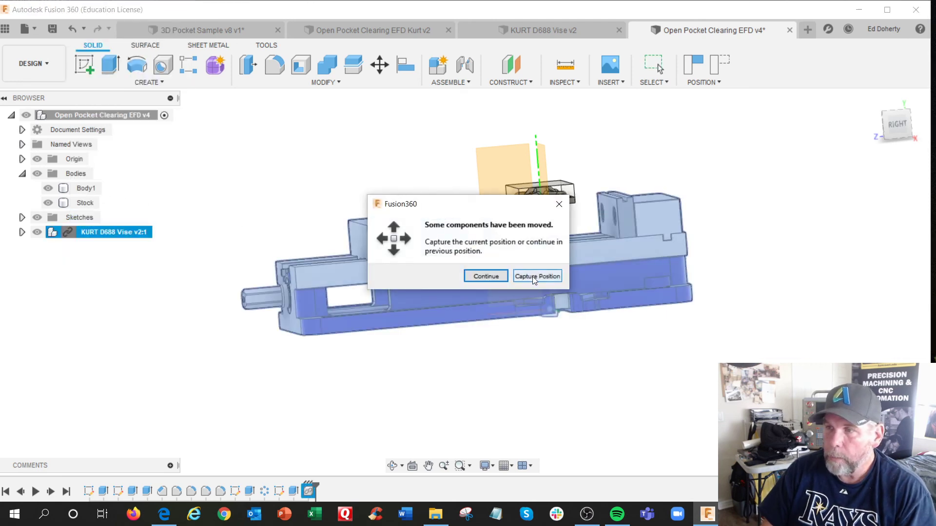
left_click(536, 276)
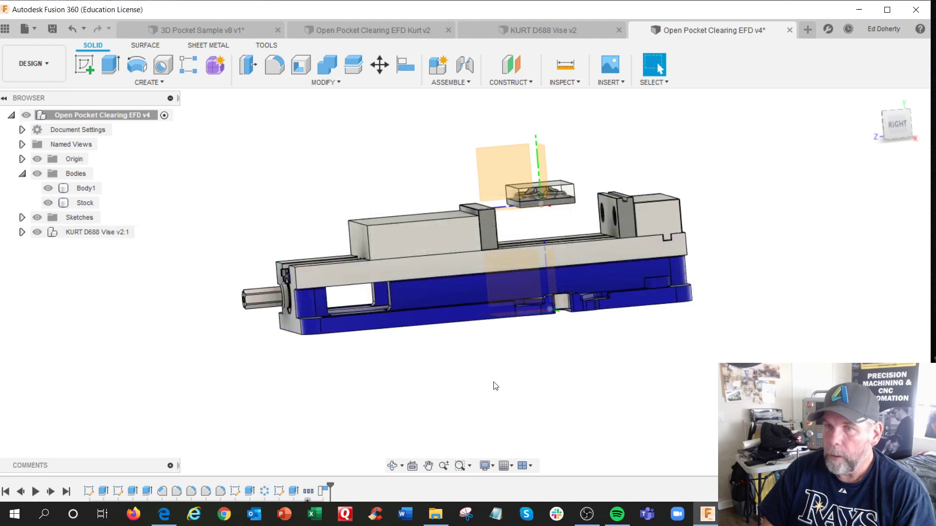
- Hide the design's origin and check the Stock body by toggling its visibility, leaving it shown
scroll(506, 356, "up", 1)
middle_click_drag(506, 360, 504, 409, "shift")
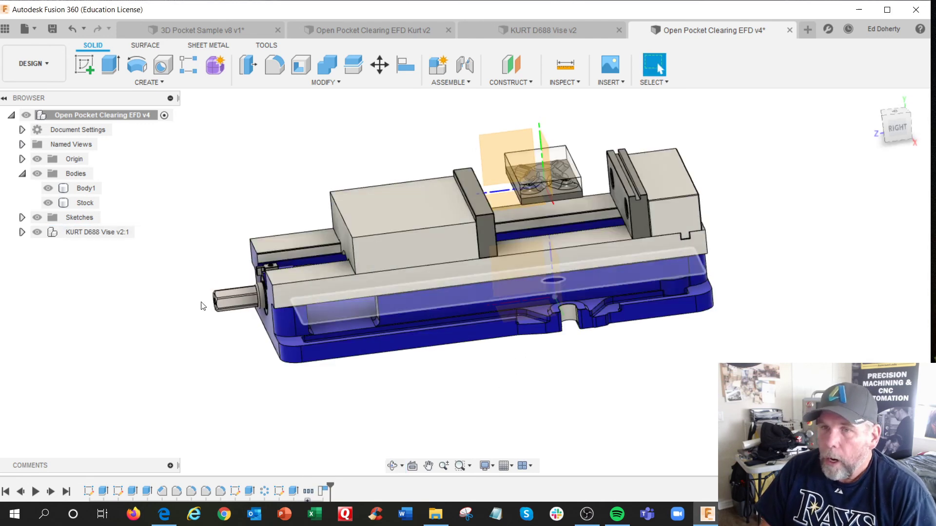
left_click(37, 160)
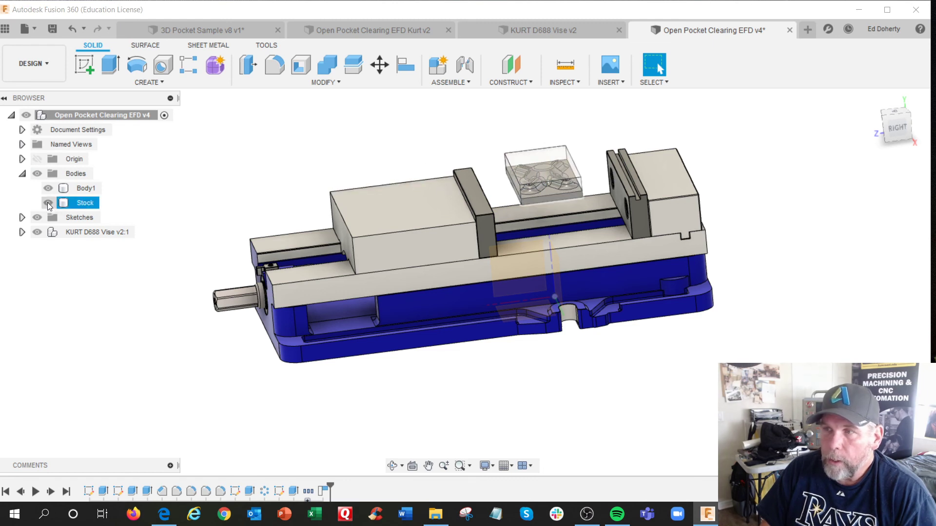
left_click(48, 204)
left_click(48, 203)
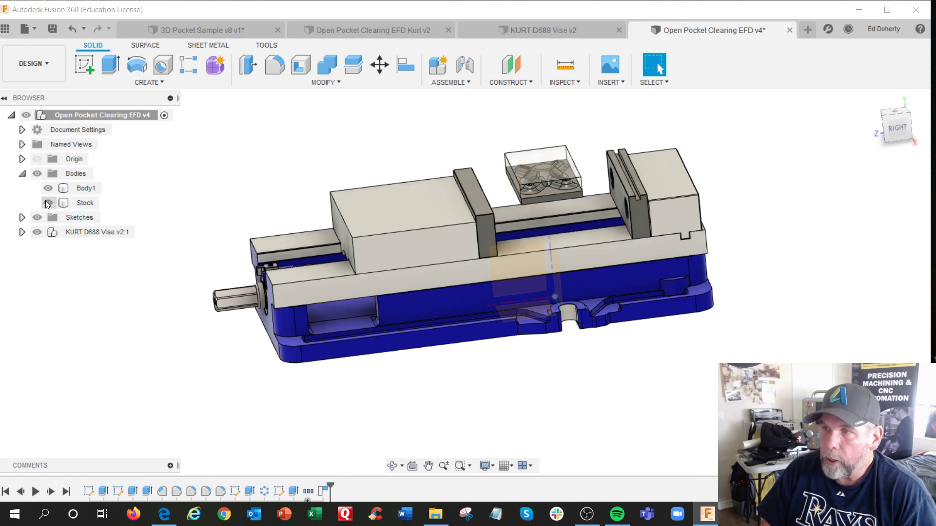
left_click(48, 203)
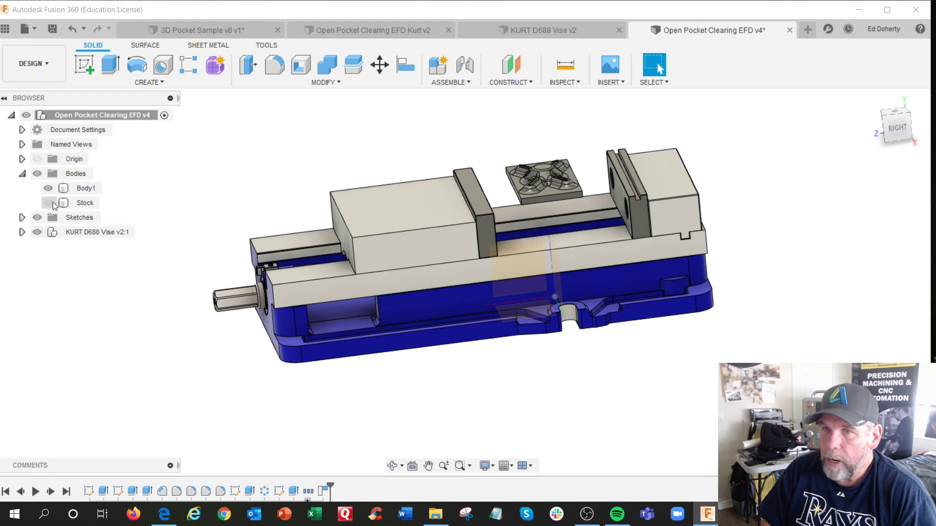
left_click(48, 204)
- Review the Stock body's appearance options and examine how the part and stock sit between the vise jaws
right_click(86, 203)
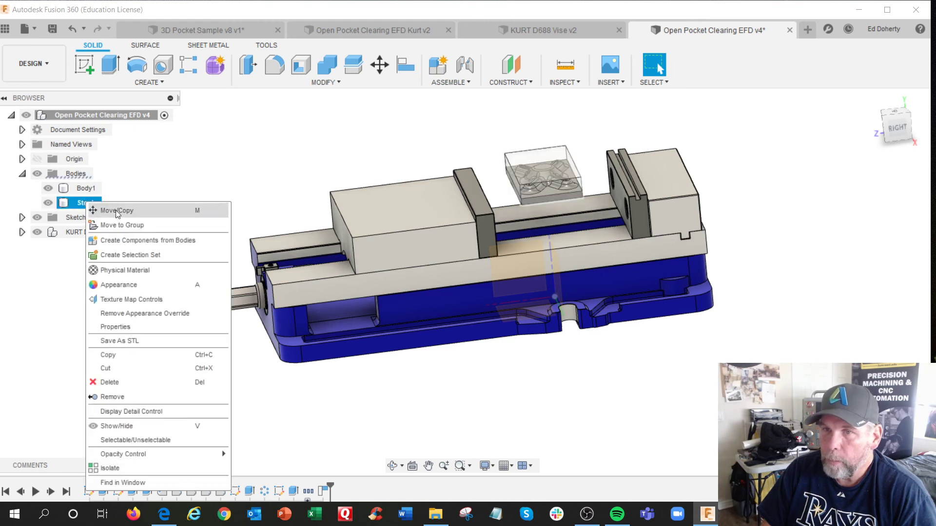
left_click(132, 282)
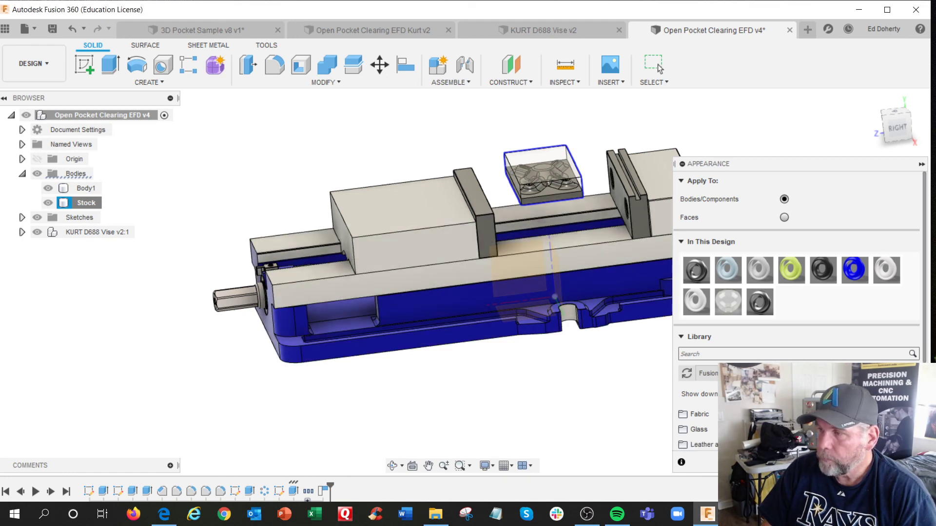
left_click(902, 462)
scroll(583, 315, "up", 3)
middle_click_drag(563, 293, 604, 210, "shift")
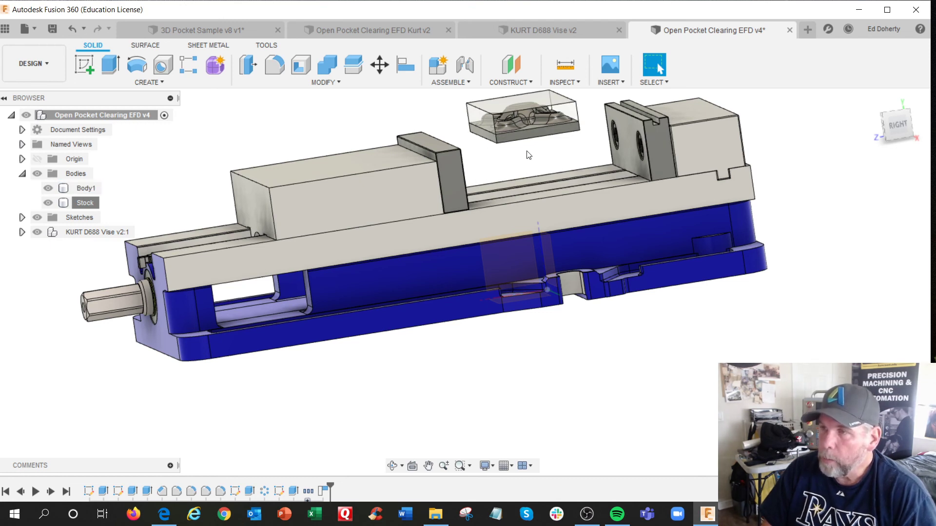
middle_click_drag(528, 155, 639, 136, "shift")
middle_click_drag(367, 207, 277, 228, "shift")
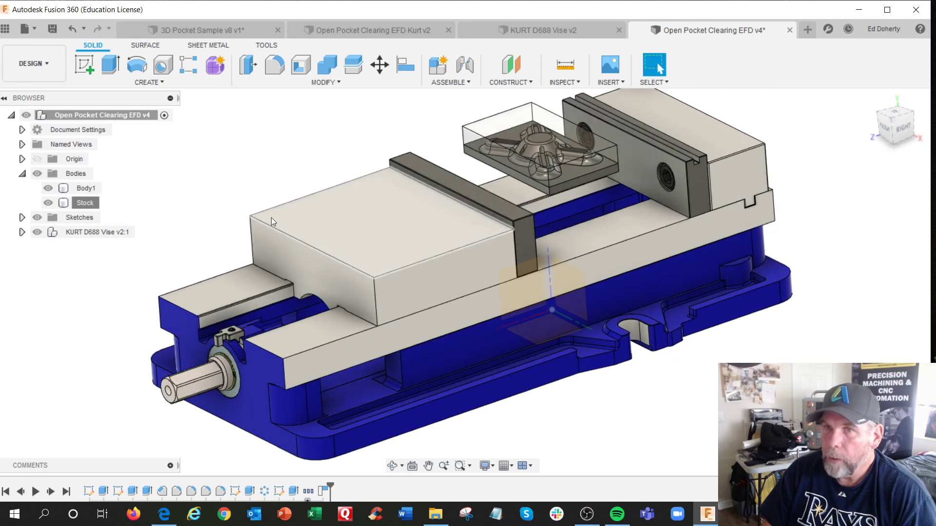
- Switch to the Manufacture workspace and regenerate the toolpaths of Setup2
left_click(46, 63)
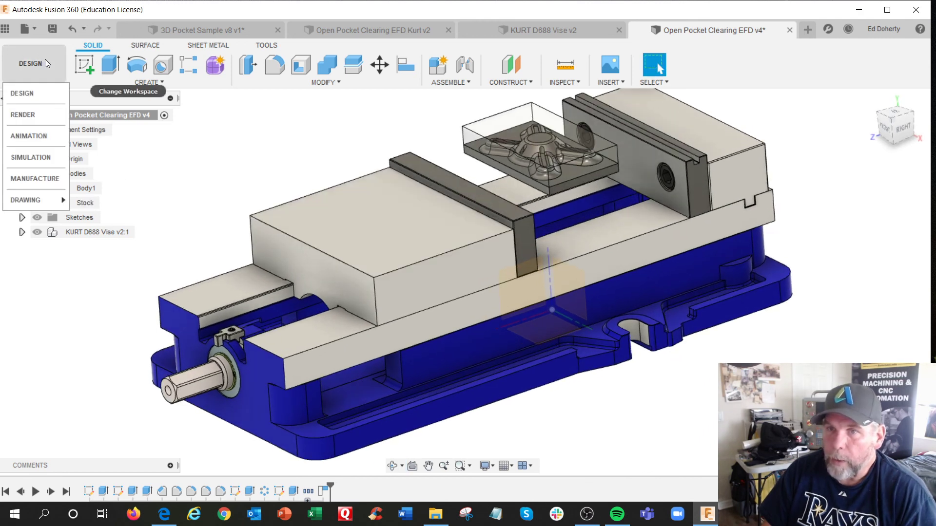
left_click(43, 177)
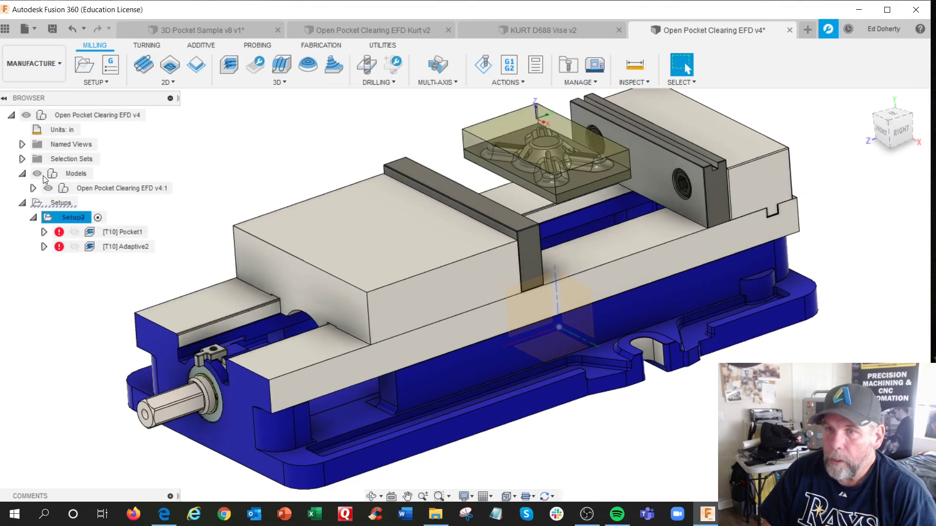
left_click(84, 237)
left_click(195, 207)
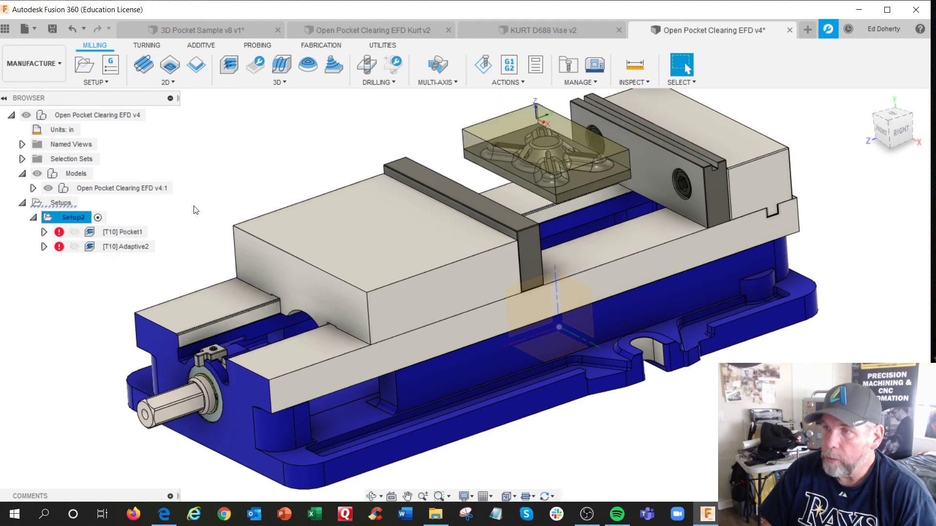
middle_click_drag(324, 264, 303, 213, "shift")
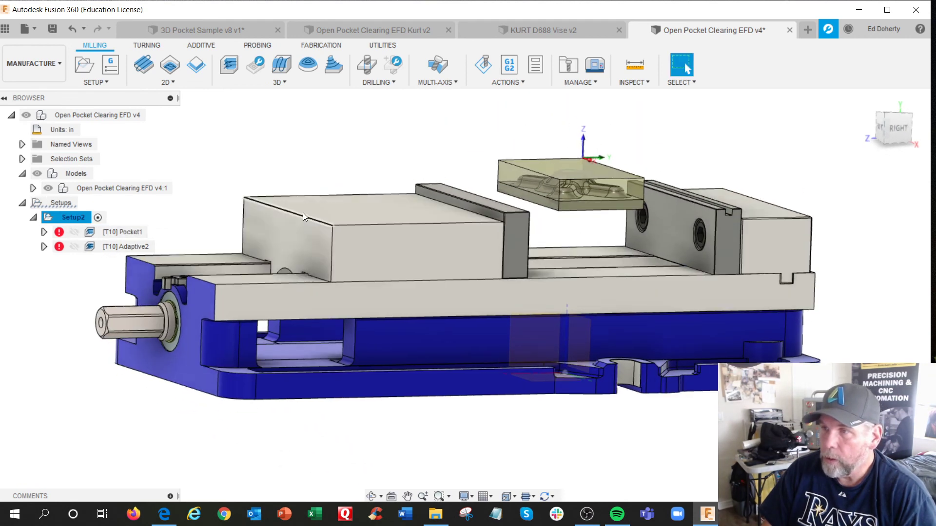
scroll(452, 215, "up", 2)
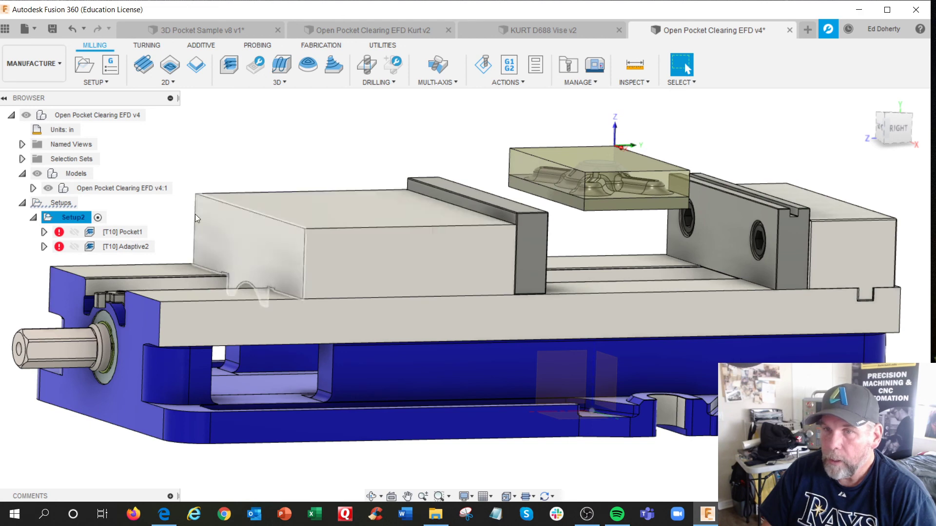
right_click(71, 218)
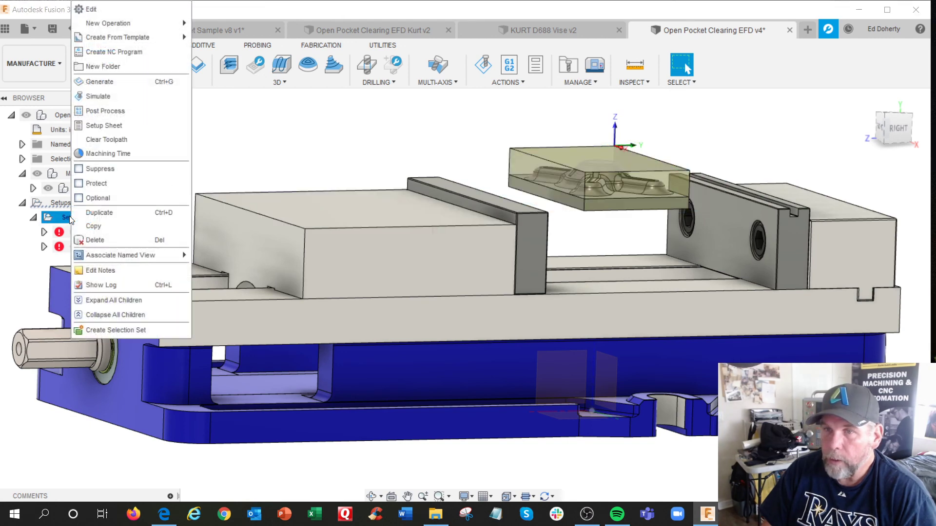
left_click(108, 83)
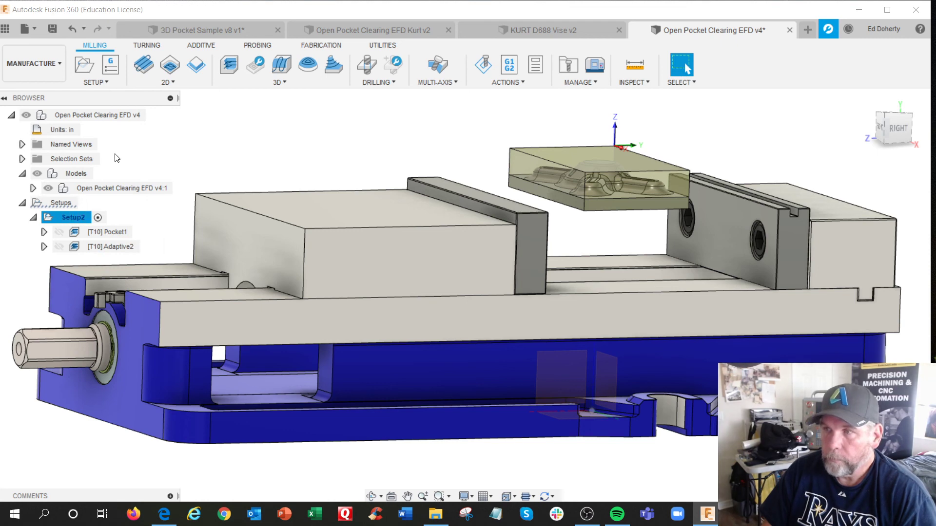
- Open the simulation of Setup2 and turn on the stock display
right_click(82, 226)
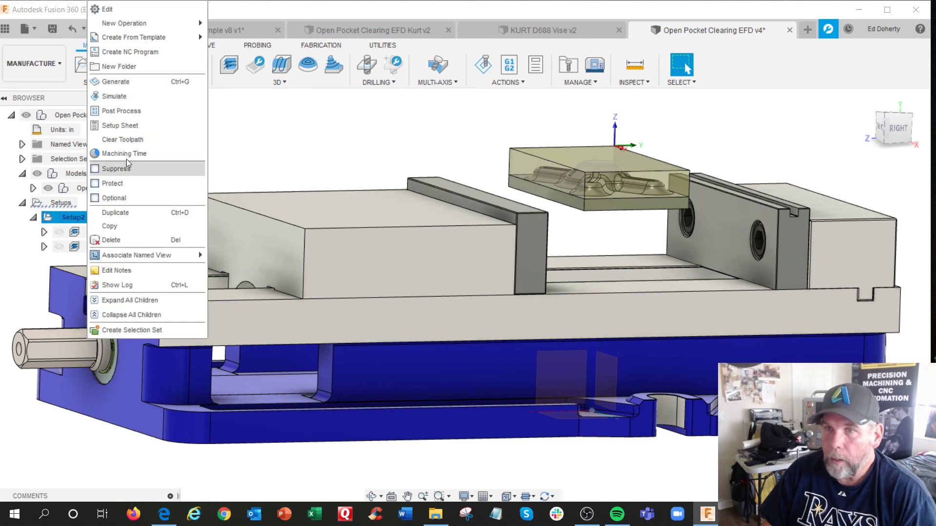
left_click(137, 98)
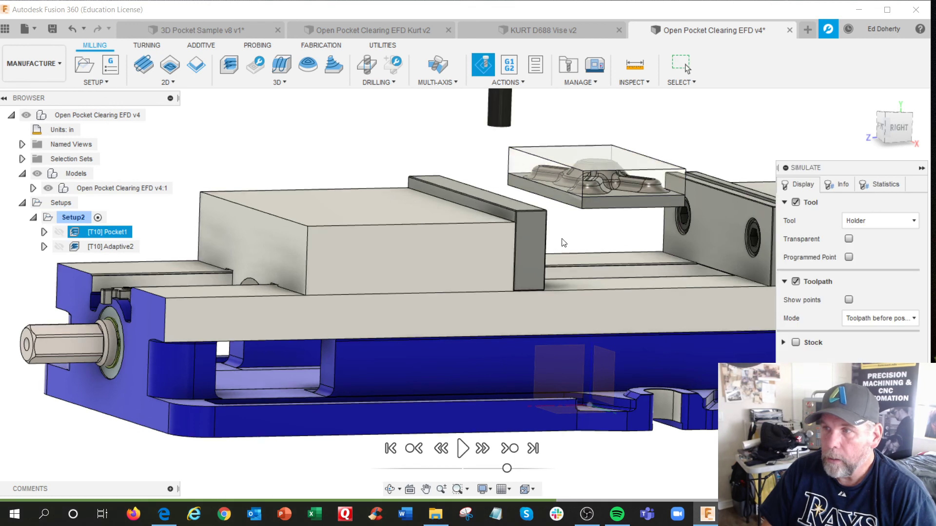
left_click(796, 342)
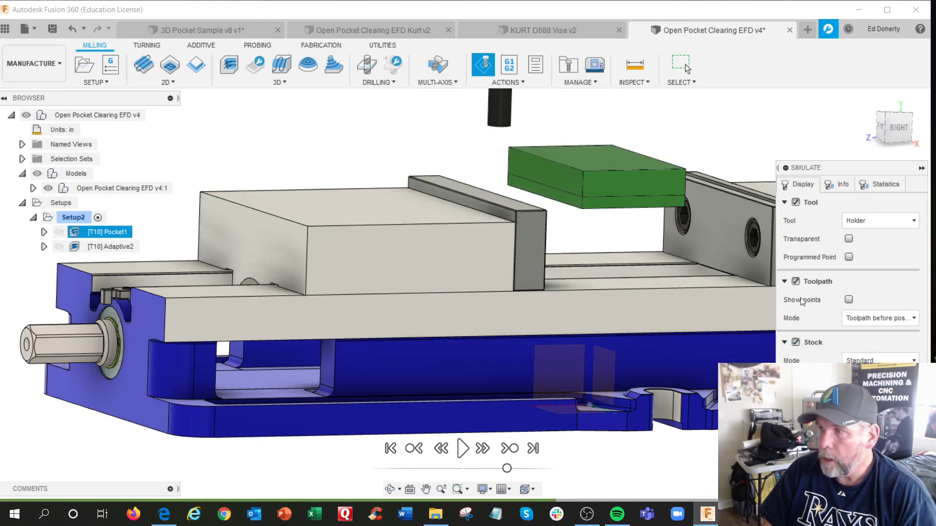
- Hide the toolpath display and play the Setup2 simulation, skipping ahead to the result of the Adaptive2 operation
left_click(796, 282)
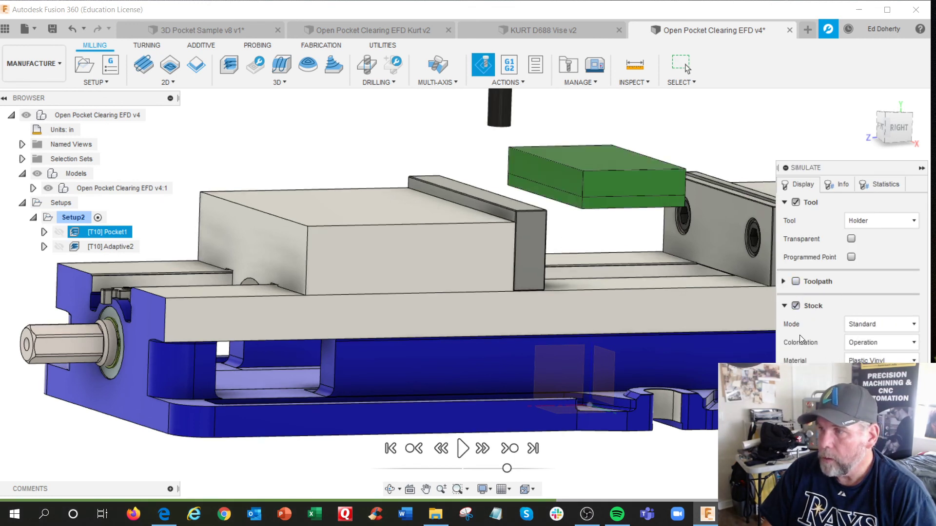
left_click(466, 451)
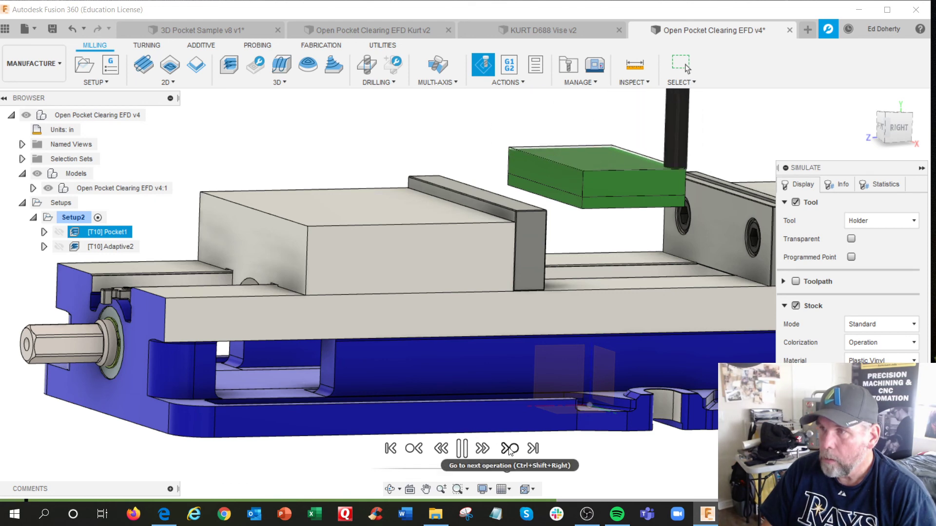
middle_click_drag(572, 329, 573, 344, "shift")
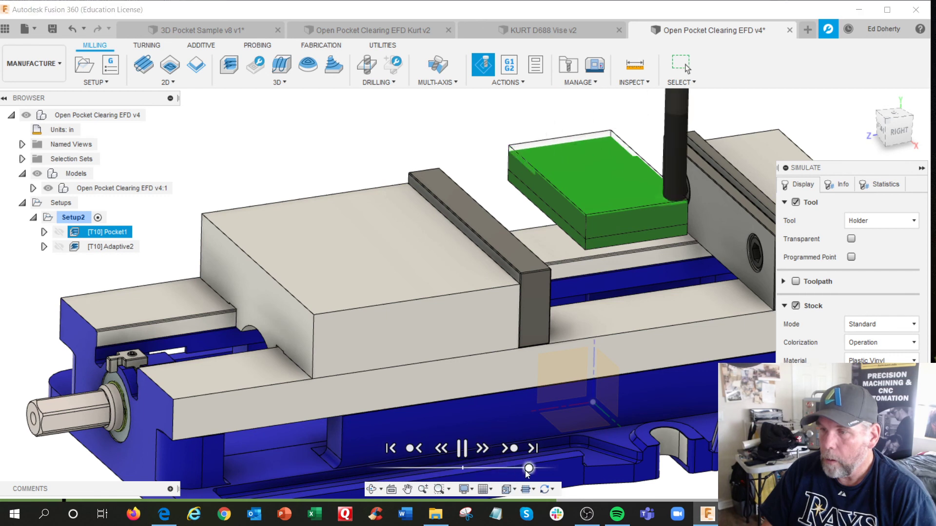
left_click(510, 449)
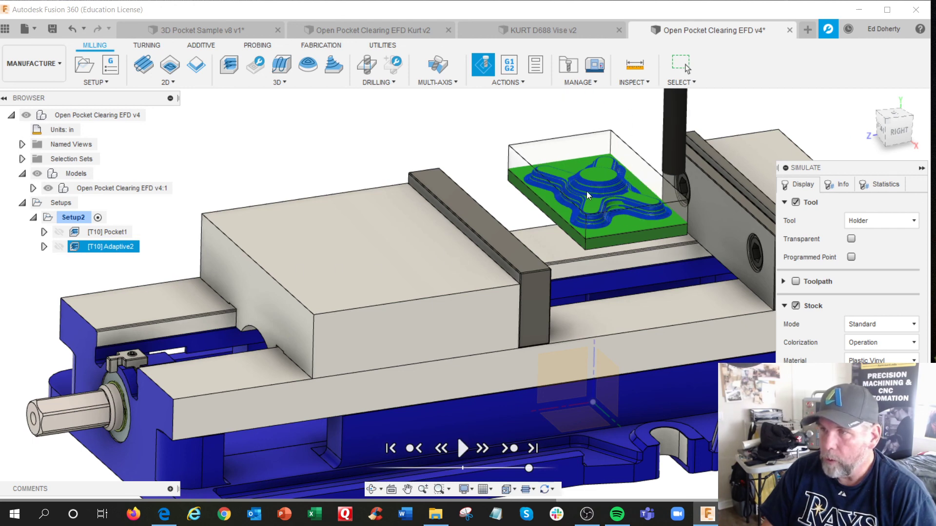
middle_click_drag(618, 289, 629, 278, "shift")
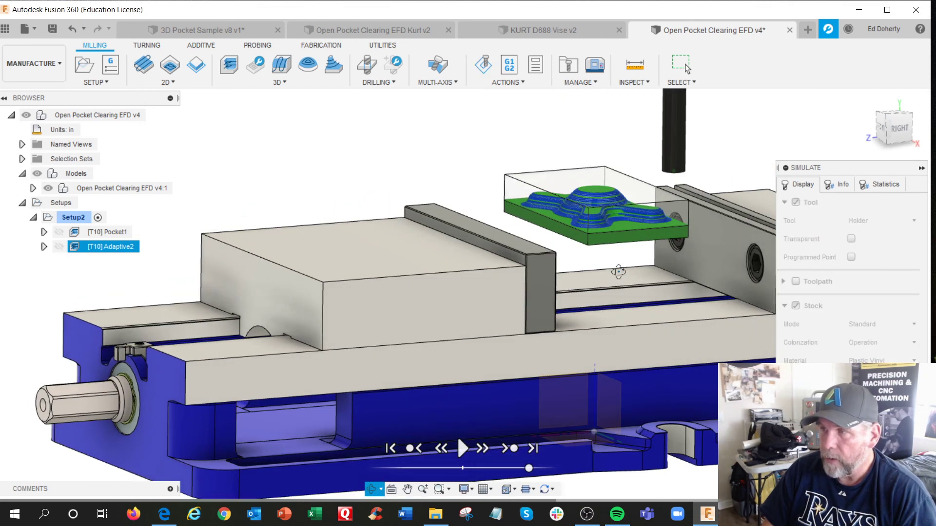
- Exit the simulation and switch to the Design workspace
left_click(905, 487)
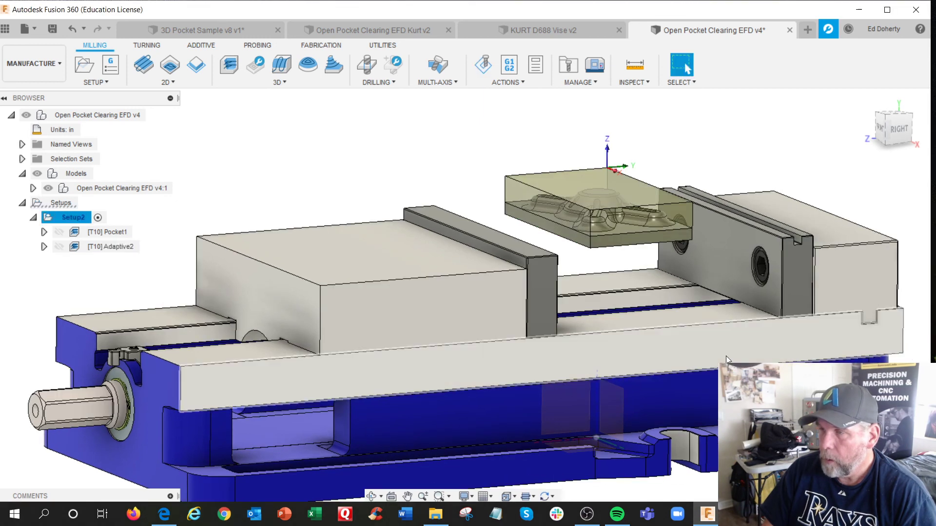
middle_click_drag(722, 347, 702, 340, "shift")
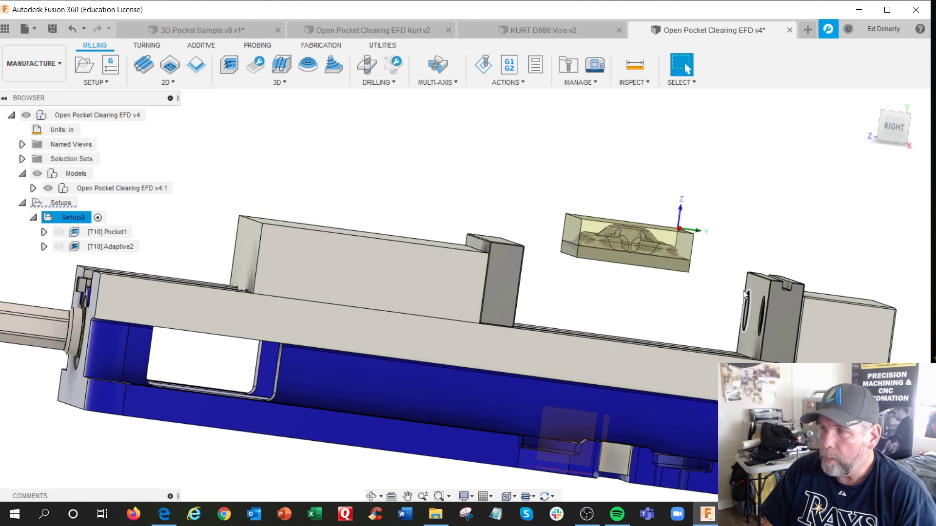
left_click_drag(662, 314, 664, 317)
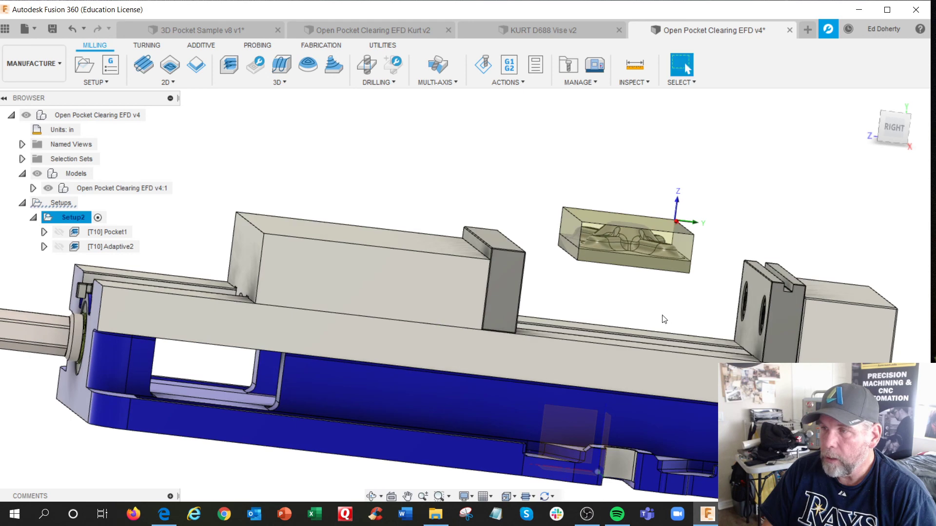
key("Escape")
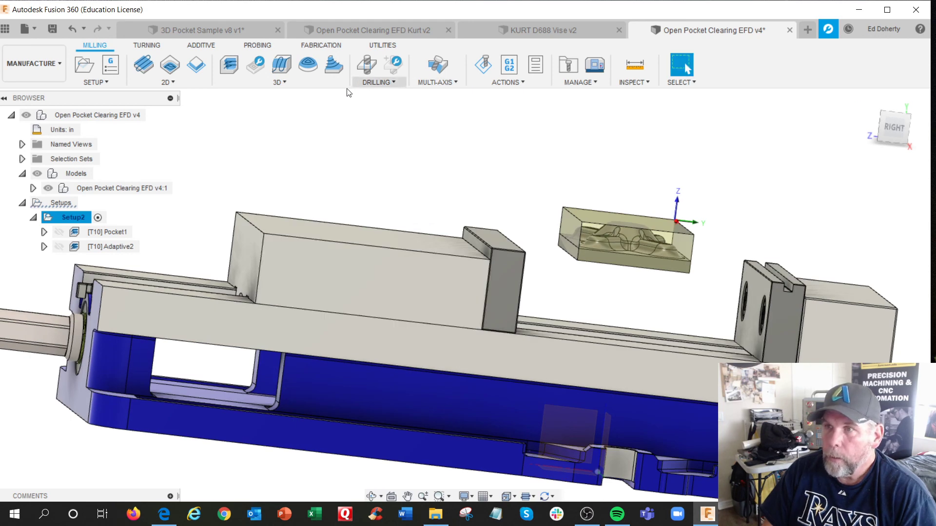
left_click(56, 63)
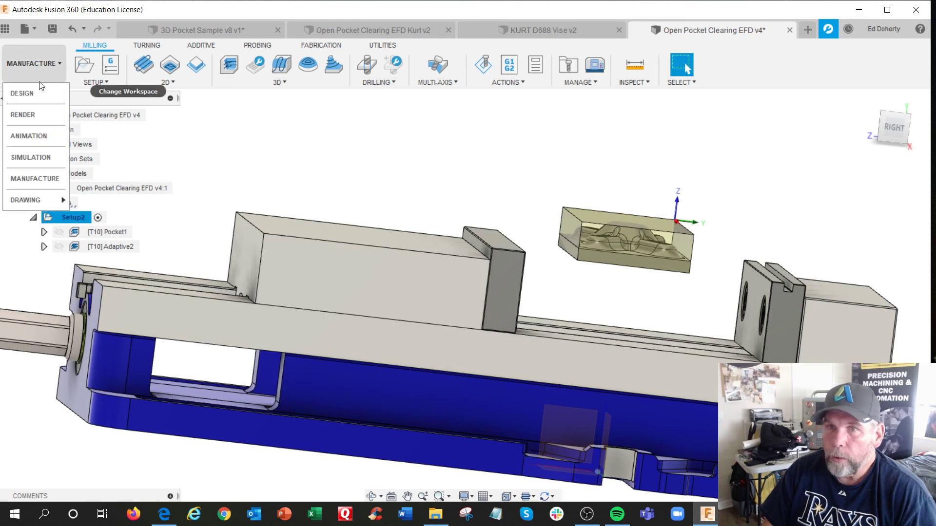
left_click(34, 93)
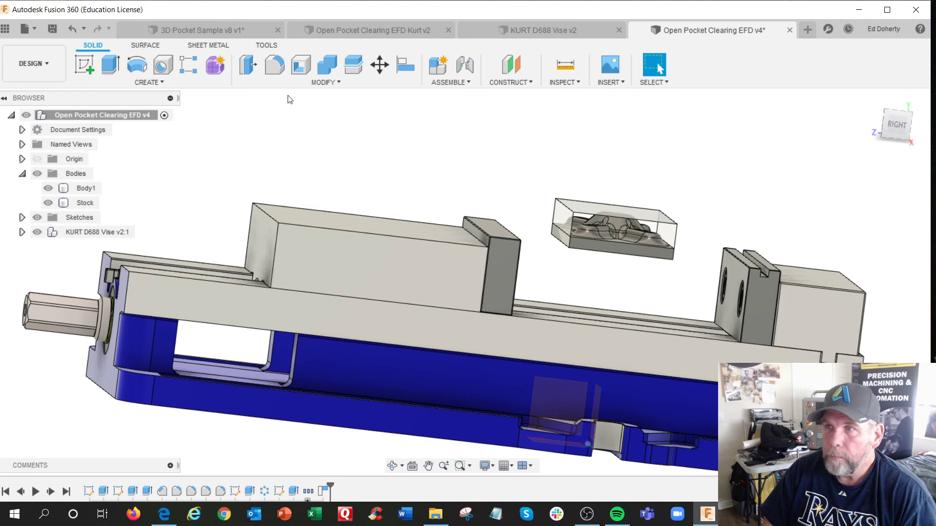
- Try to align the part's end face with the inner face of the fixed vise jaw using Align with components
left_click(407, 65)
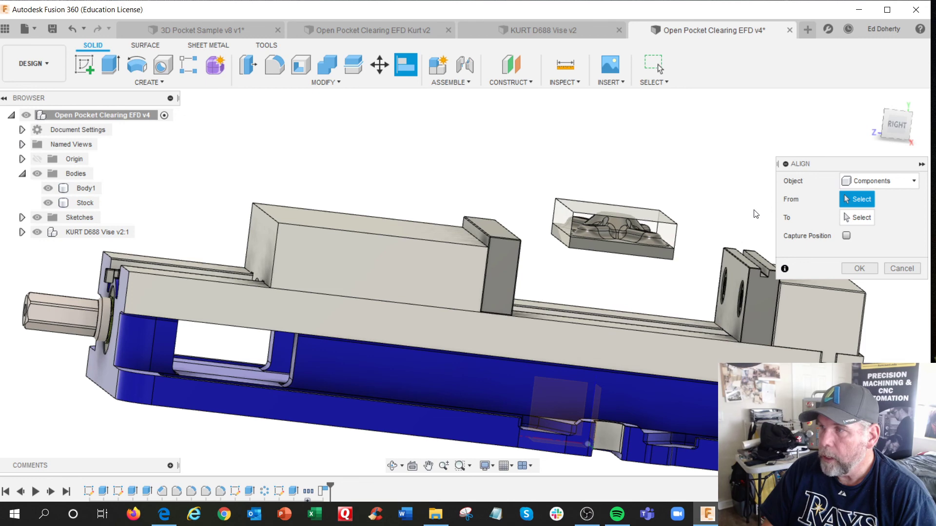
middle_click_drag(755, 214, 713, 207, "shift")
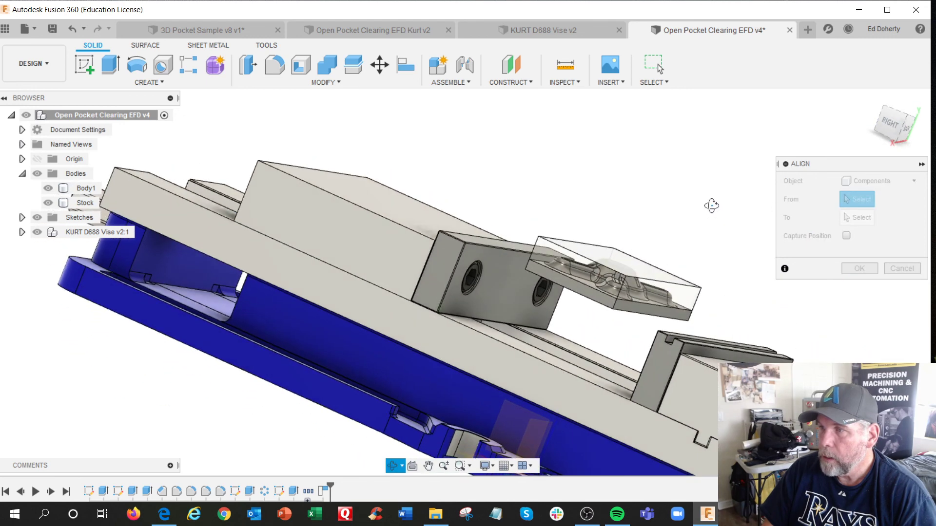
left_click(642, 311)
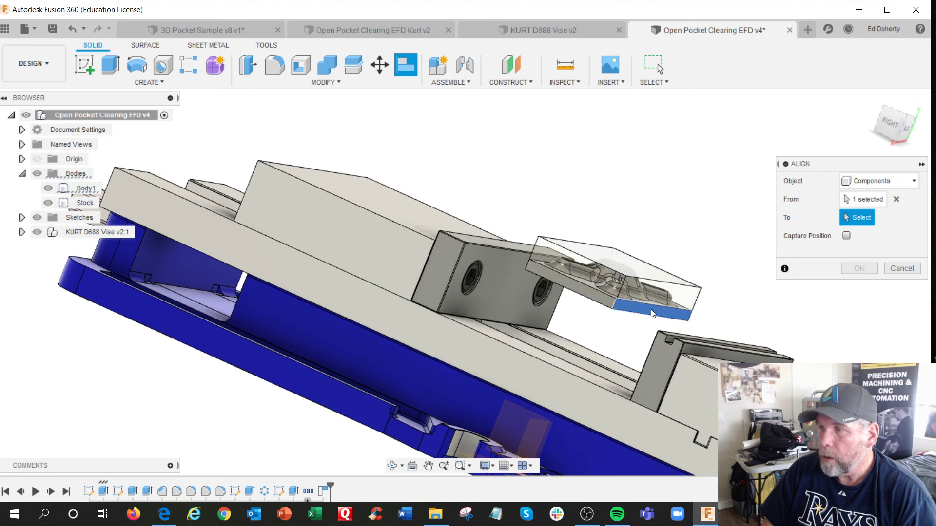
middle_click_drag(651, 310, 698, 312, "shift")
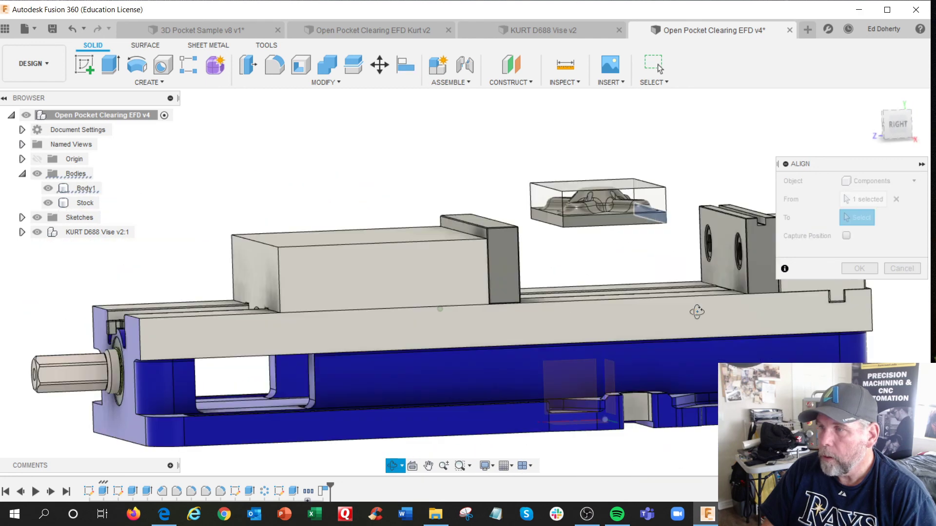
left_click(721, 233)
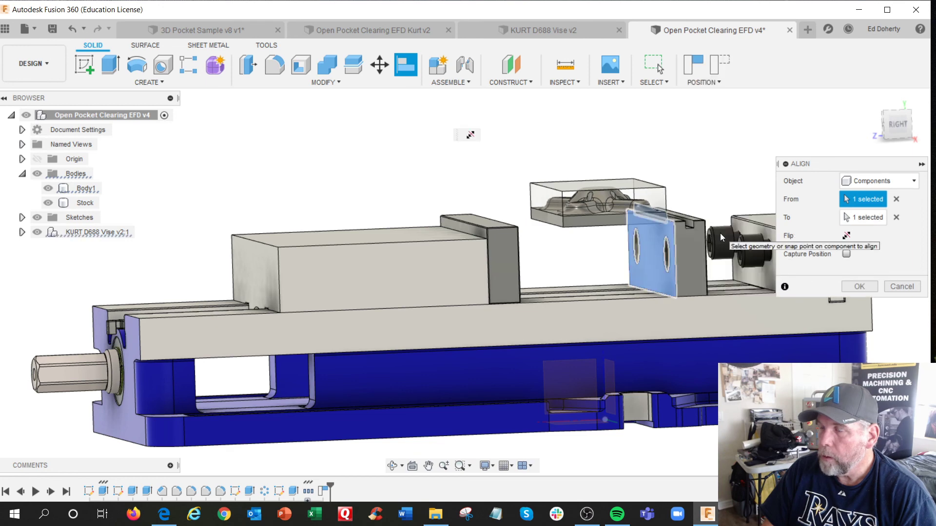
middle_click_drag(660, 274, 643, 286, "shift")
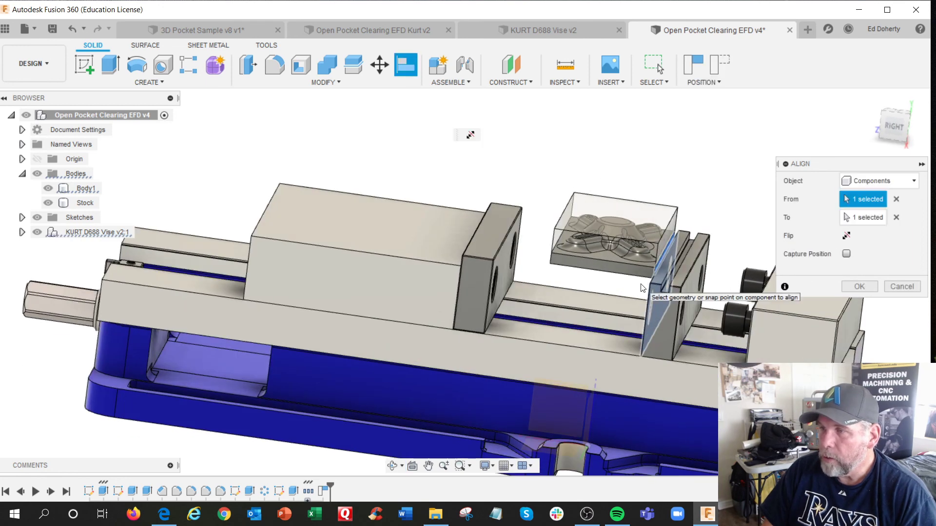
scroll(641, 288, "down", 3)
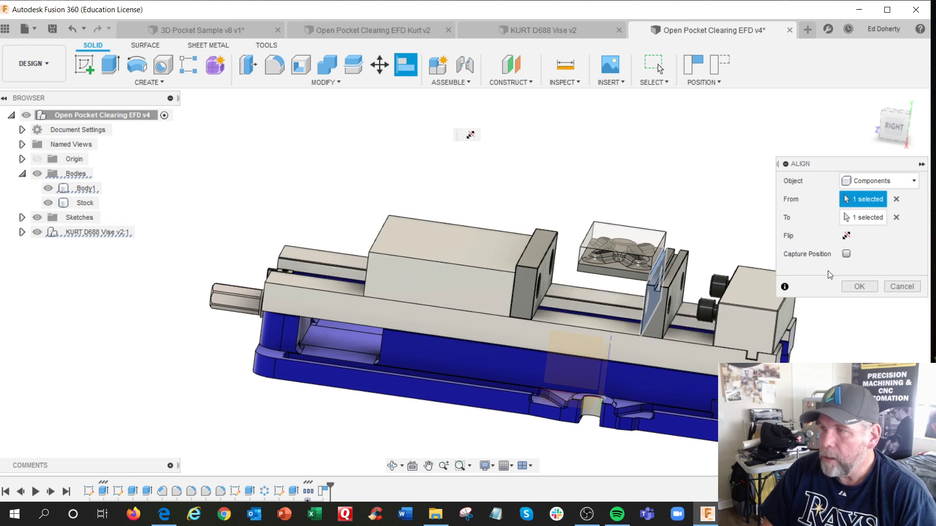
left_click(859, 287)
- Revert the position change made by the jaw alignment
middle_click_drag(586, 355, 589, 332, "shift")
middle_click_drag(611, 390, 620, 365, "shift")
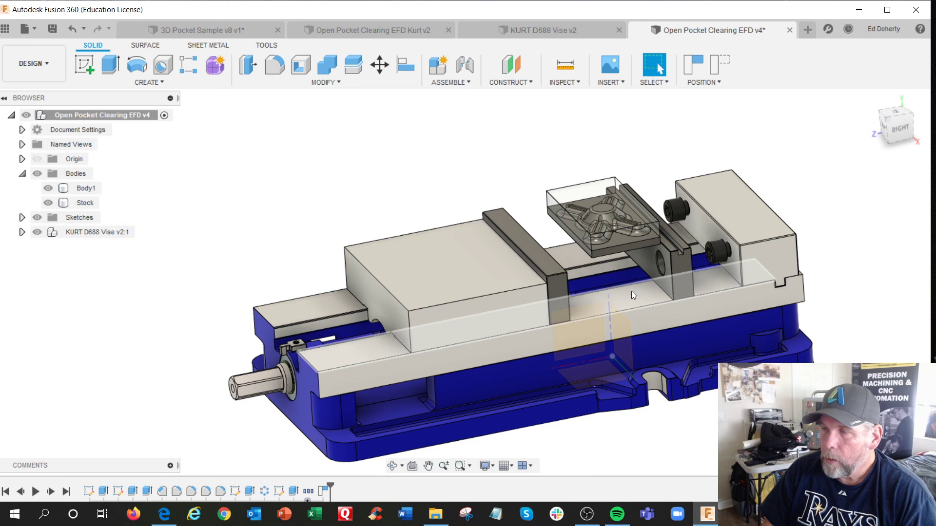
left_click(717, 68)
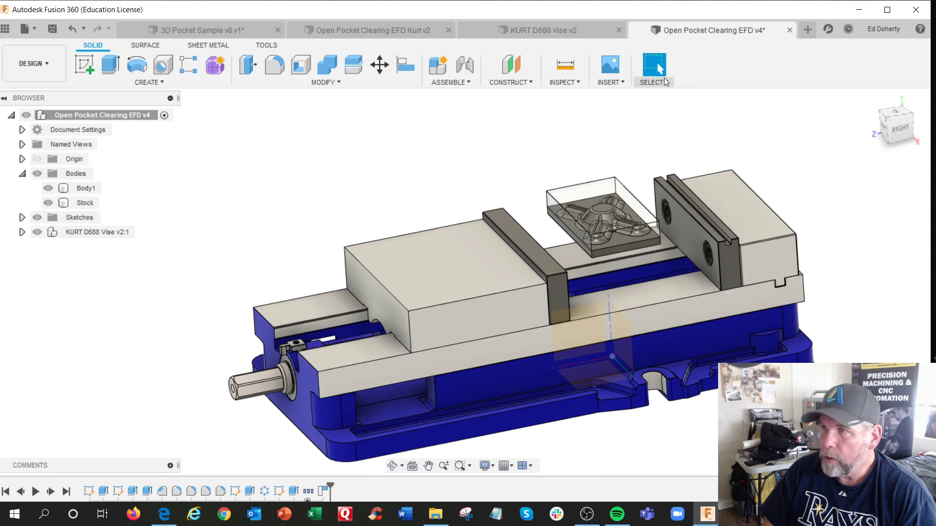
middle_click_drag(649, 169, 622, 143, "shift")
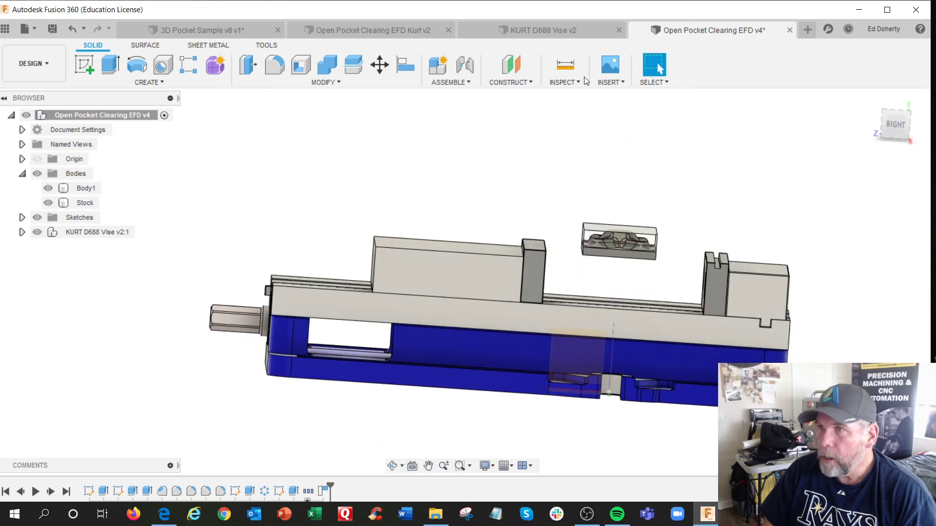
left_click(574, 81)
left_click(571, 97)
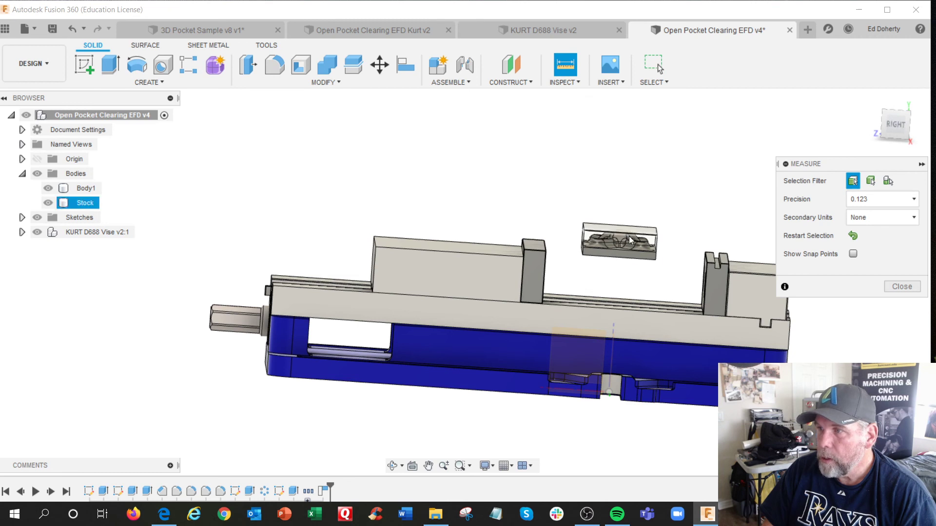
left_click(657, 263)
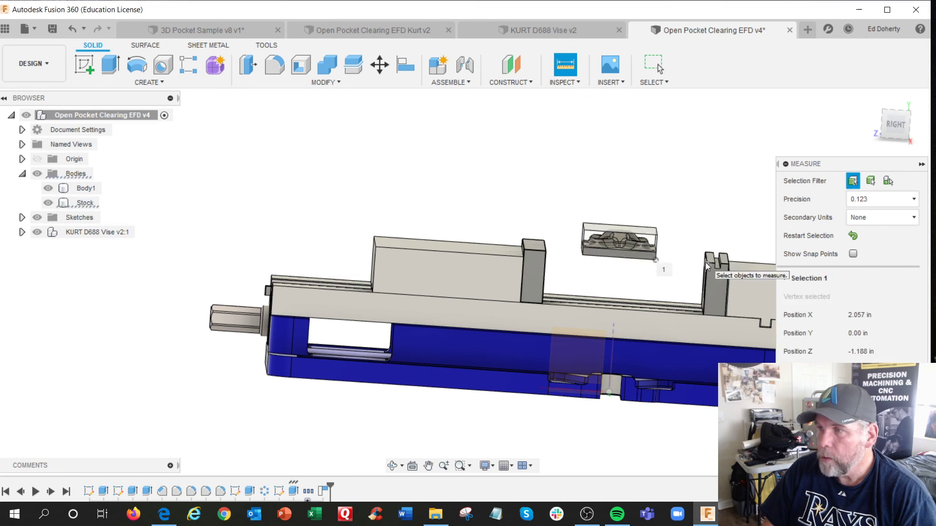
middle_click_drag(668, 274, 674, 301, "shift")
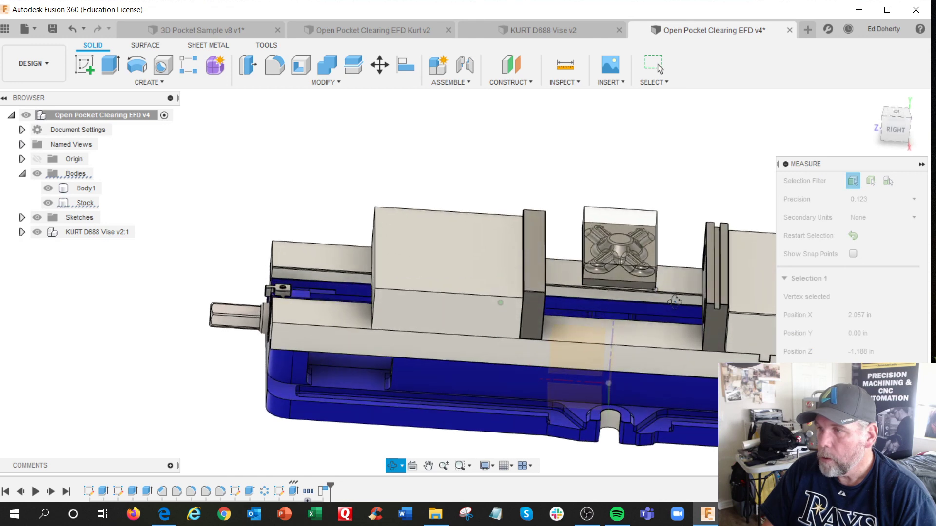
key("Escape")
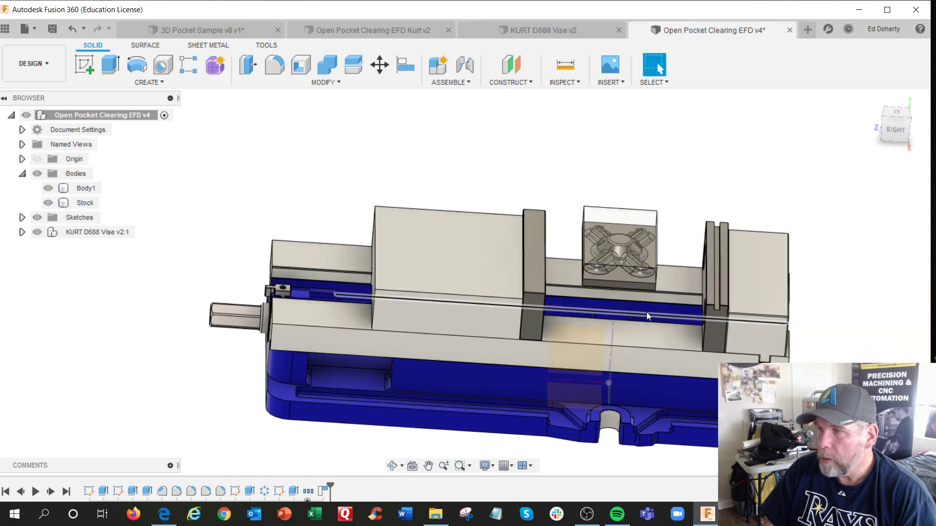
- Measure the distance between the part's end face and the inner face of the fixed vise jaw
middle_click_drag(647, 313, 590, 141, "shift")
left_click(572, 81)
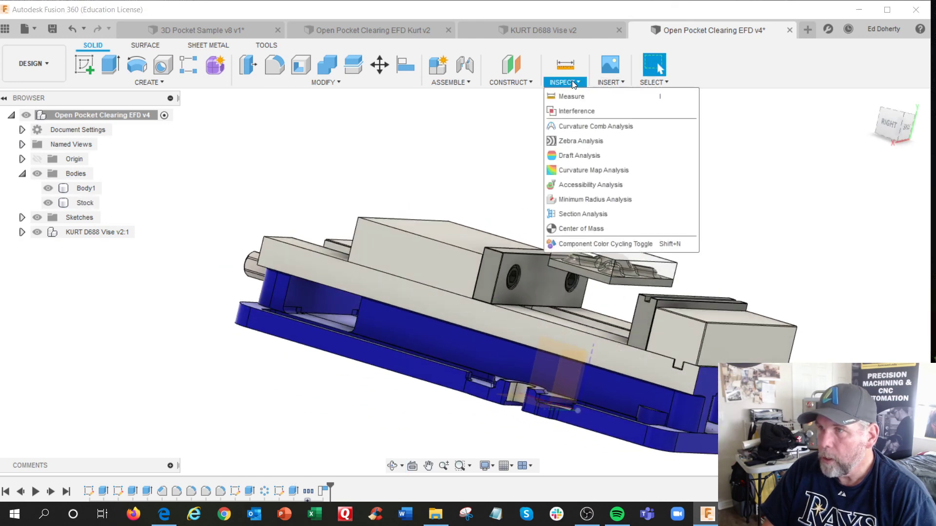
left_click(572, 92)
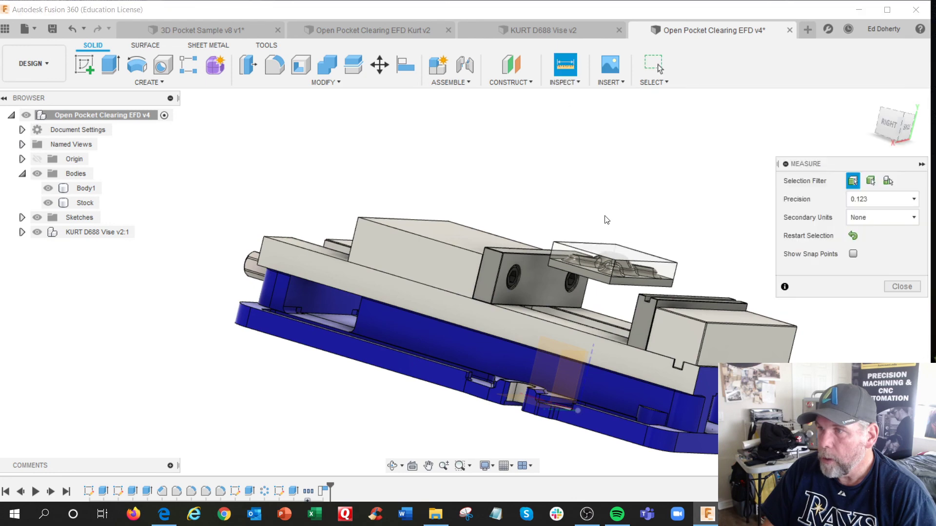
left_click(628, 286)
middle_click_drag(628, 285, 667, 269, "shift")
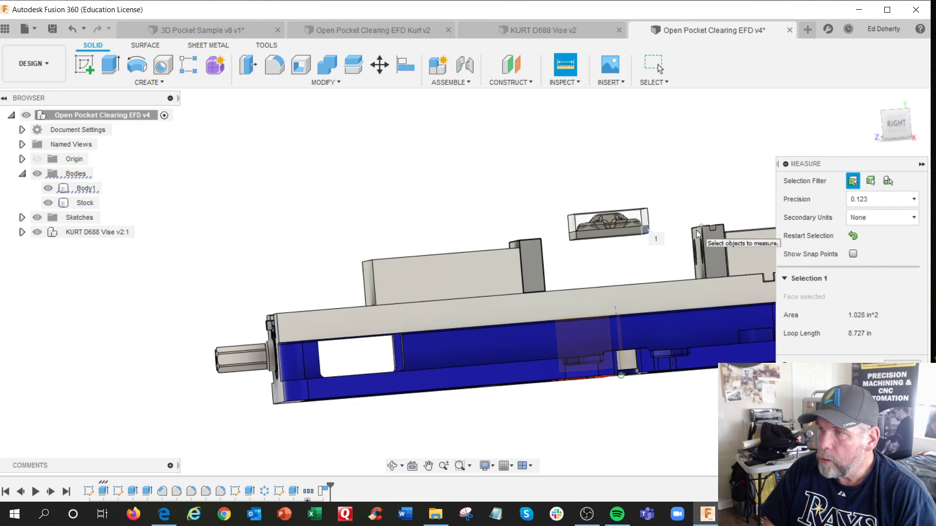
middle_click_drag(694, 237, 695, 242, "shift")
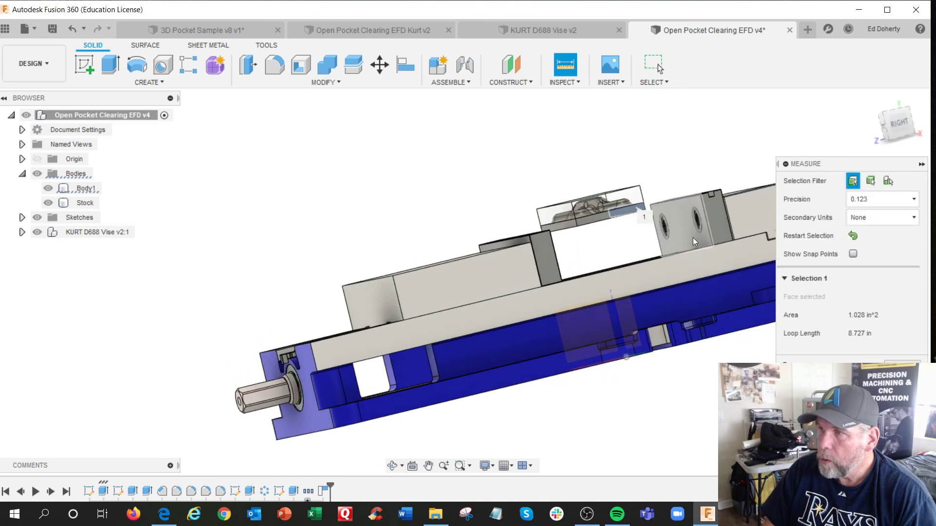
left_click(684, 211)
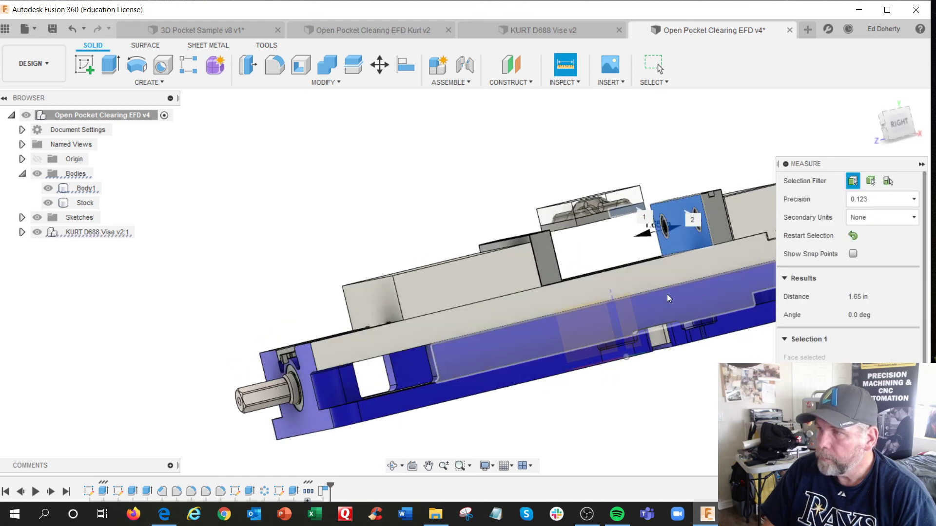
middle_click_drag(667, 294, 645, 304, "shift")
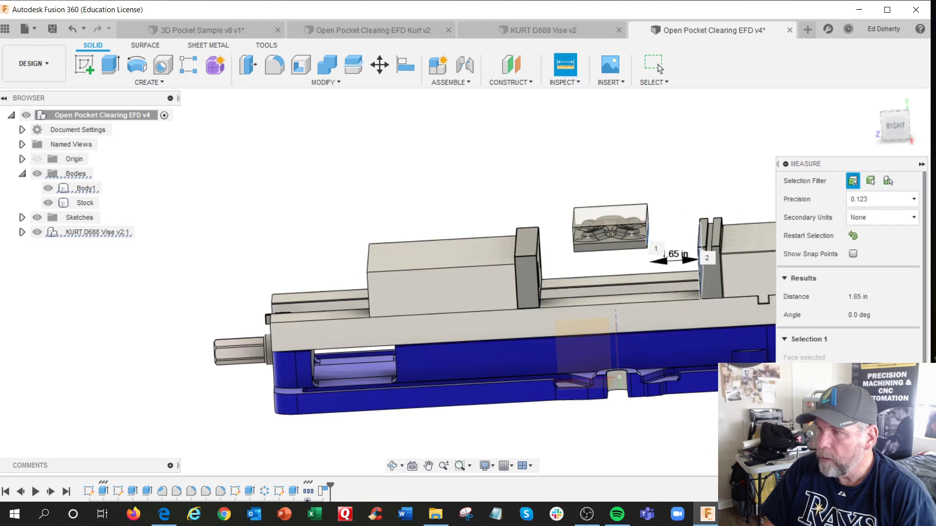
key("Escape")
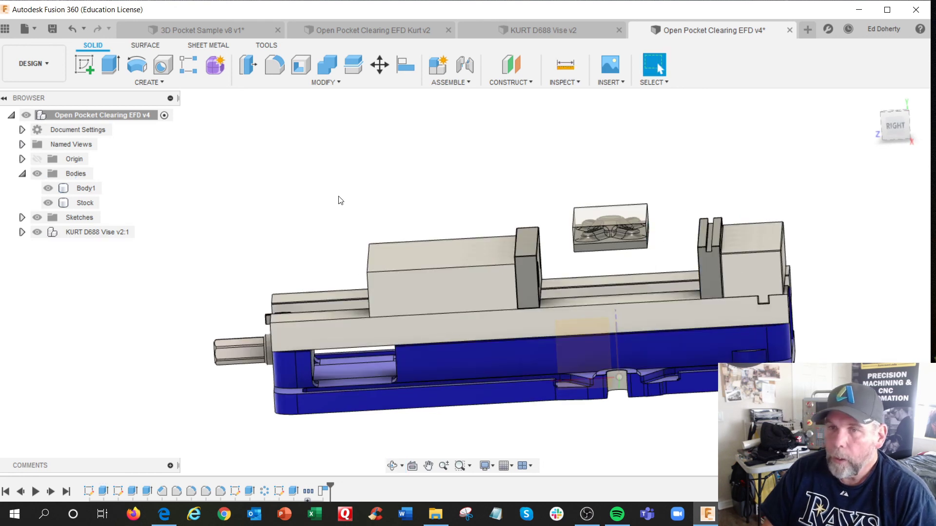
- Try to translate the KURT D688 Vise component by -1.65 in along Y, and undo the move
left_click(379, 65)
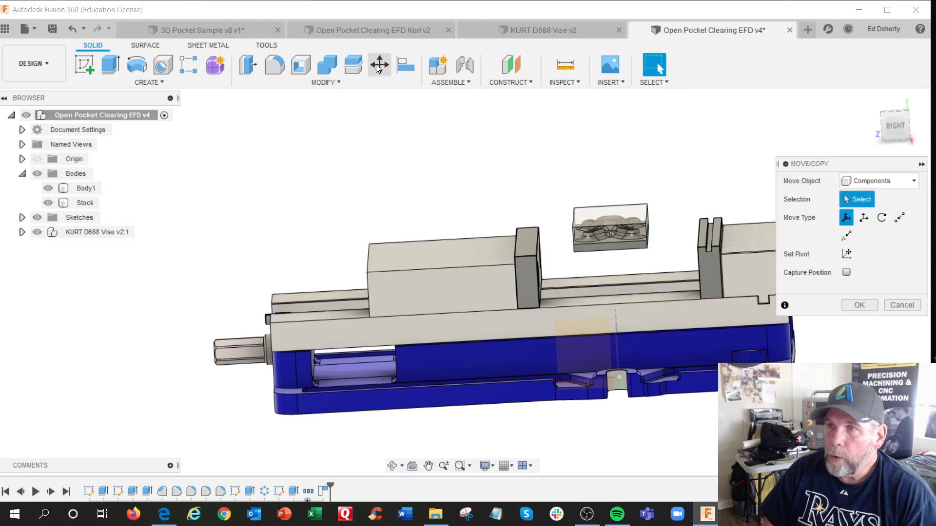
left_click(864, 218)
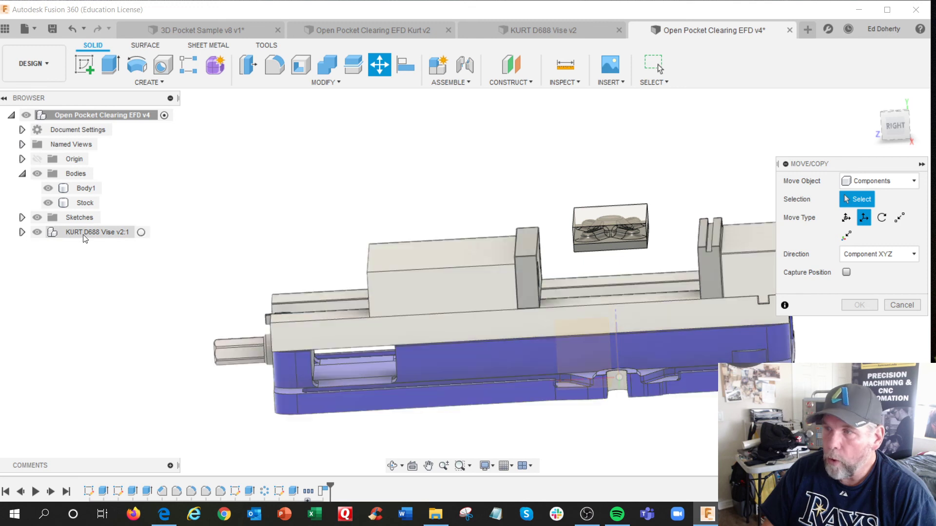
left_click(86, 239)
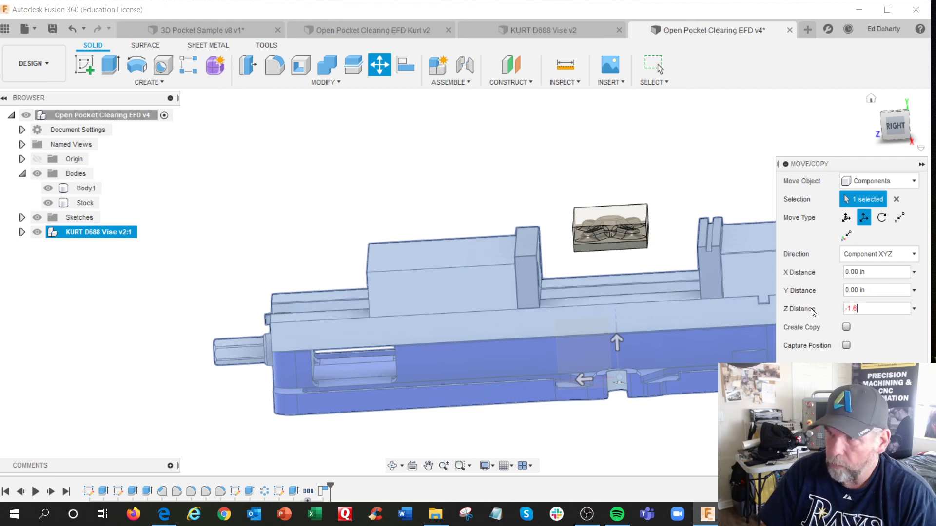
type("5")
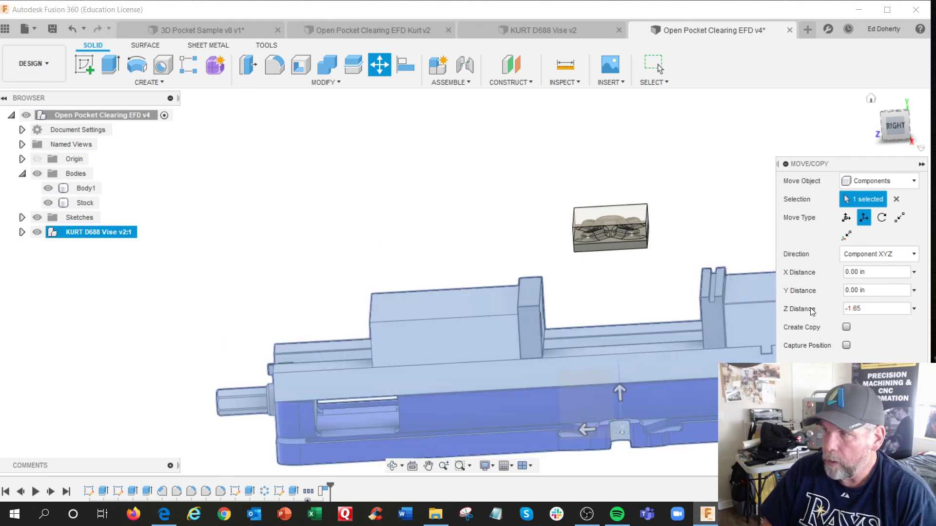
double_click(879, 309)
type("0")
key("shift+Tab")
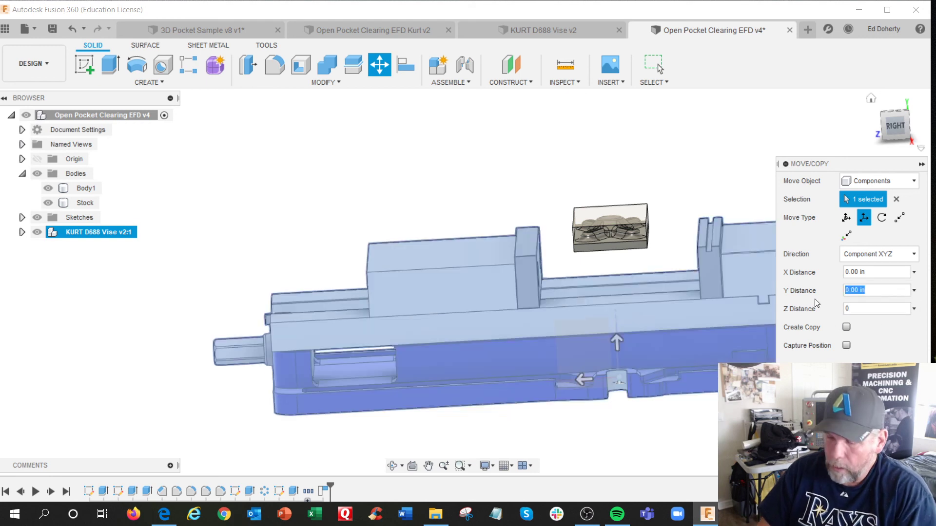
type("-1.65")
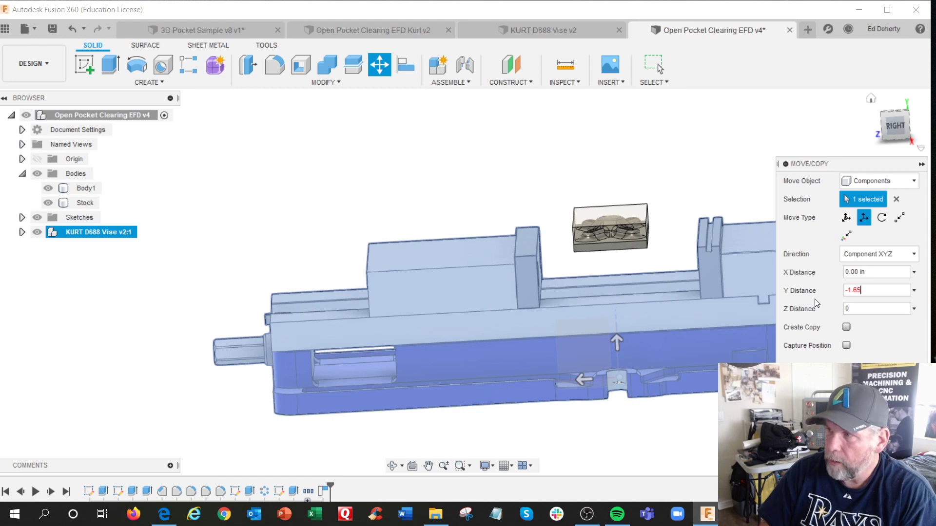
key("Return")
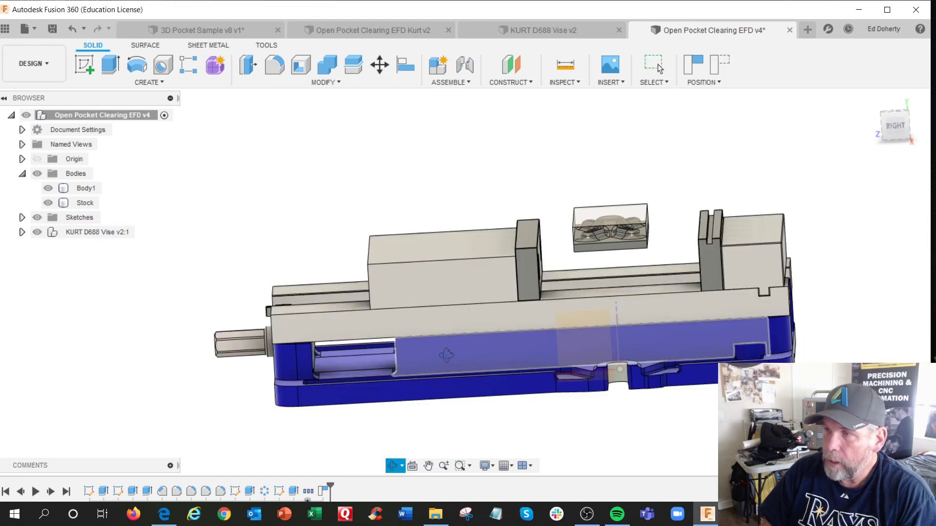
middle_click_drag(446, 356, 473, 351, "shift")
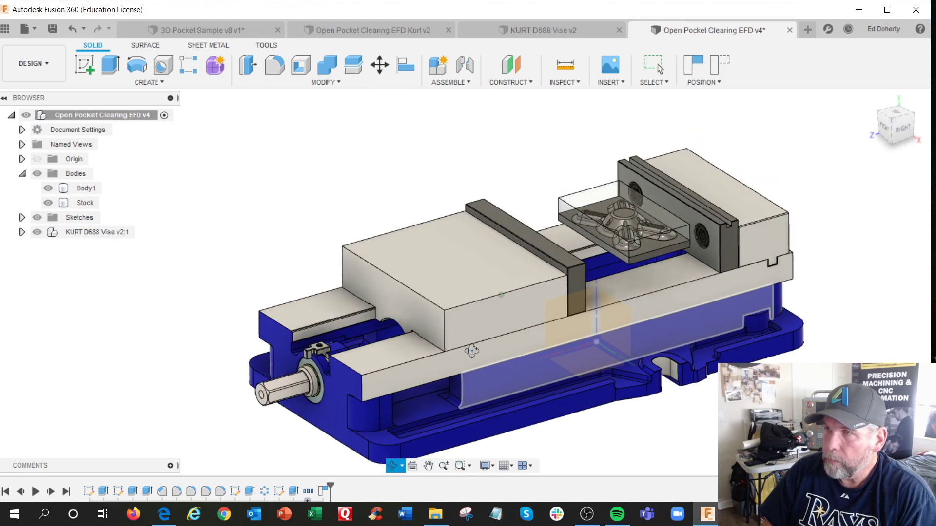
left_click(72, 26)
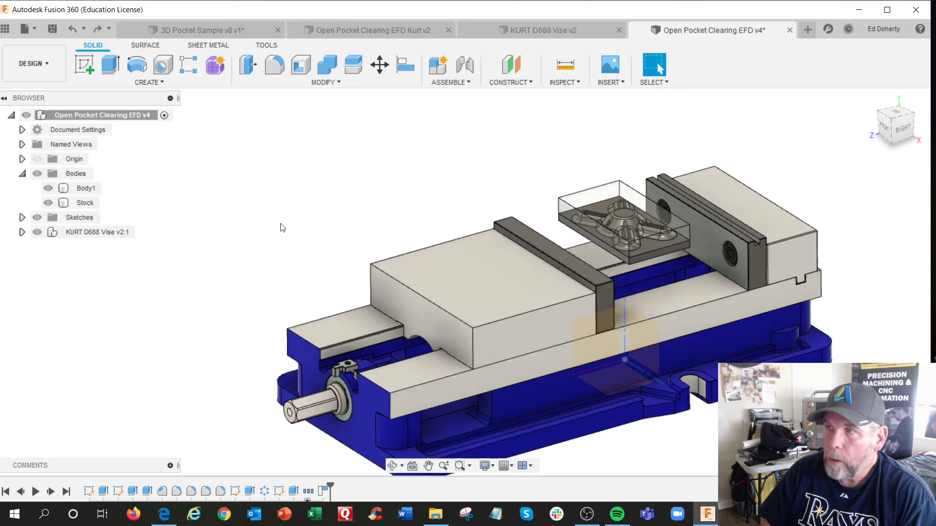
- Translate the KURT D688 Vise component by 1.65 in along X
left_click(380, 65)
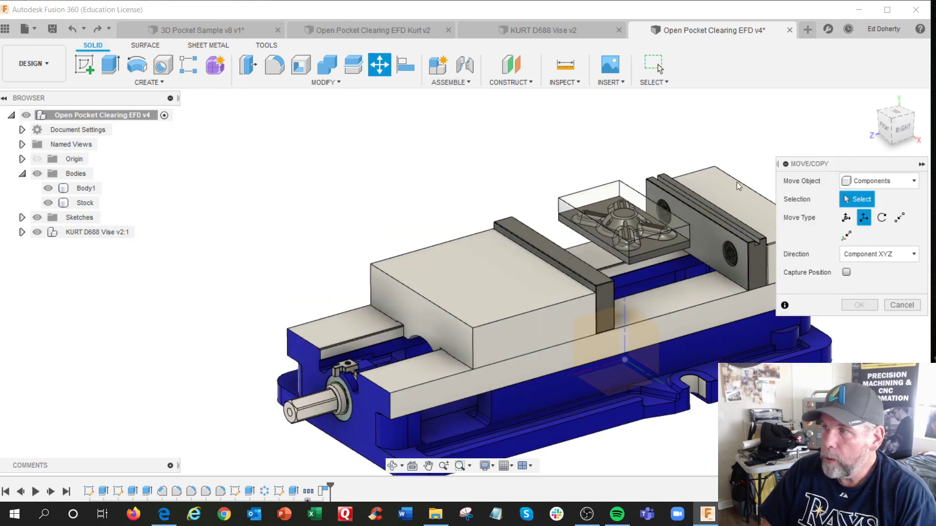
left_click(117, 233)
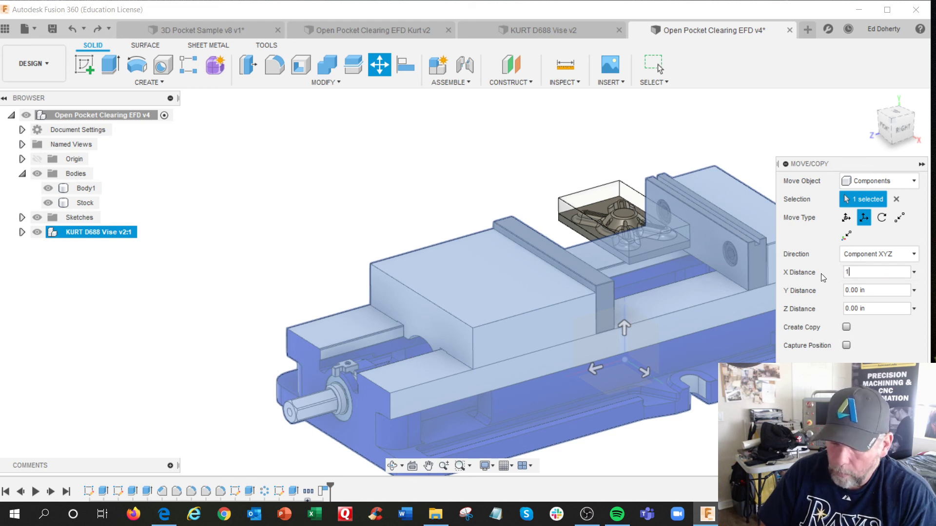
key("Return")
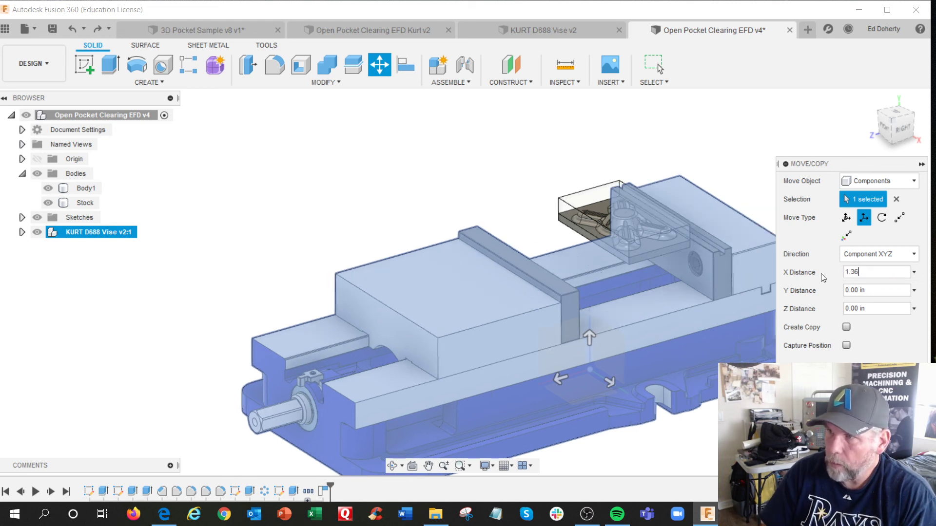
key("BackSpace")
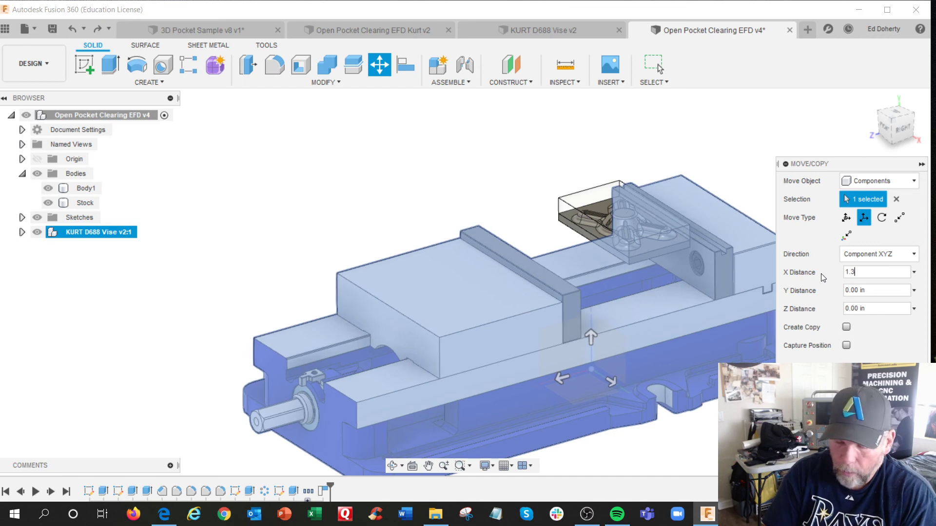
key("BackSpace")
type("65")
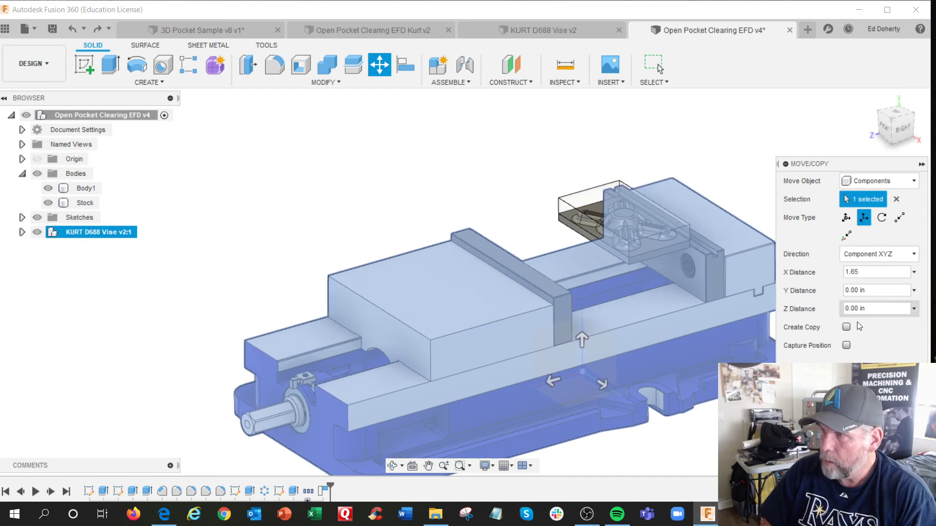
left_click(871, 368)
- Examine how the part's end face sits against the inner face of the fixed vise jaw
middle_click_drag(770, 404, 706, 355, "shift")
scroll(712, 316, "down", 2)
scroll(711, 317, "up", 6)
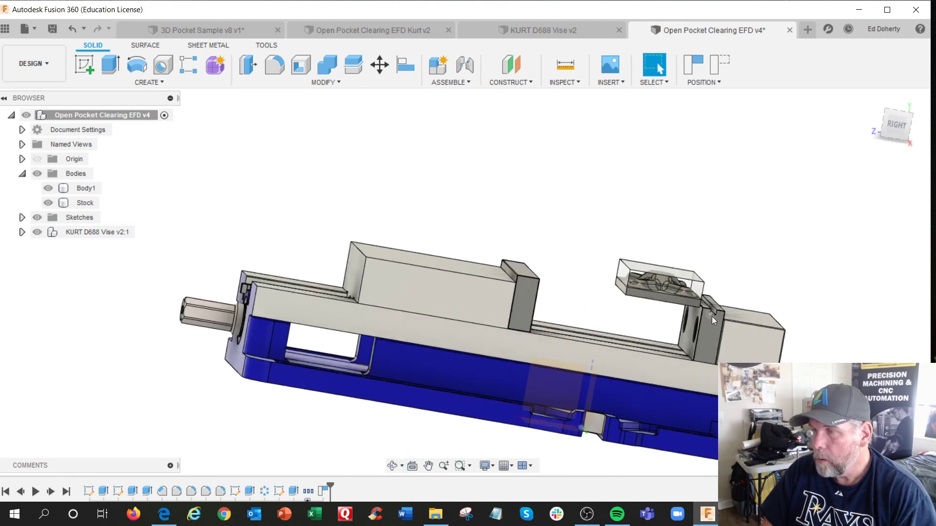
scroll(710, 315, "up", 3)
middle_click_drag(710, 316, 735, 347, "shift")
scroll(735, 350, "up", 2)
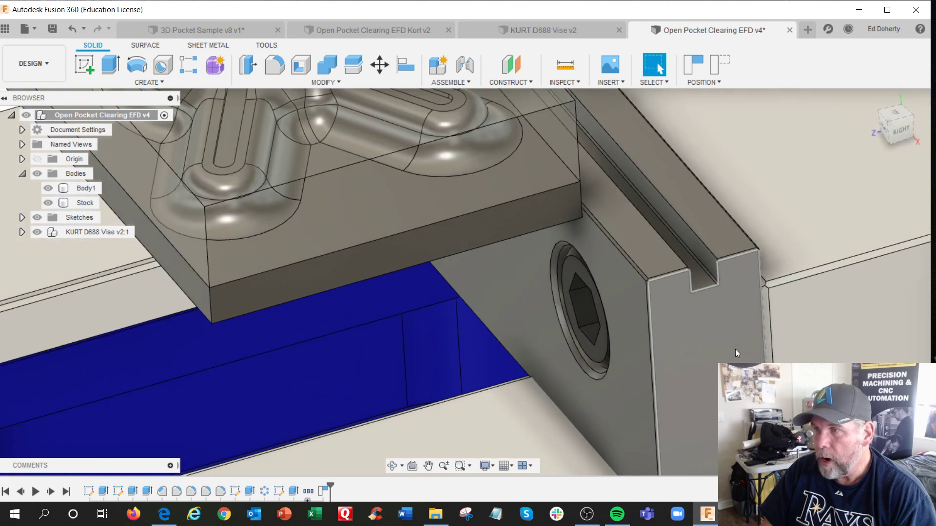
scroll(735, 350, "down", 3)
scroll(734, 350, "down", 4)
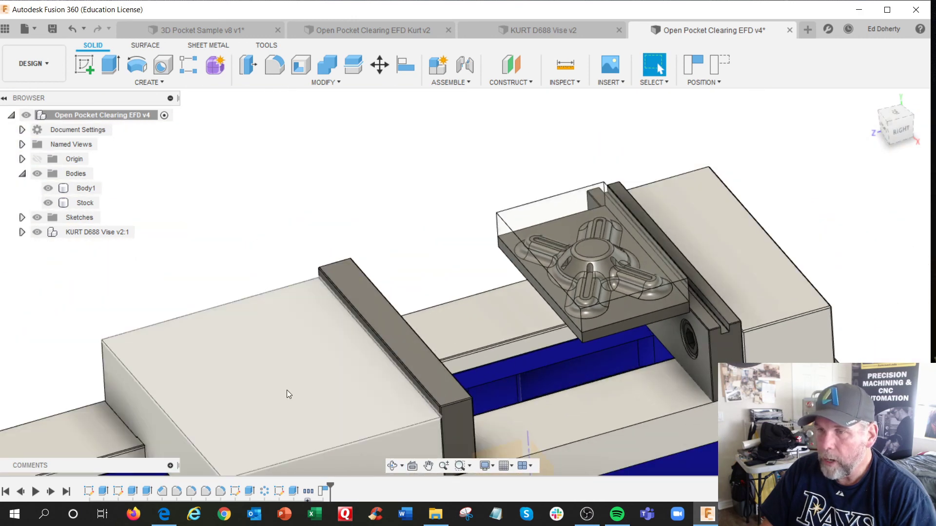
scroll(286, 390, "up", 1)
scroll(286, 390, "down", 3)
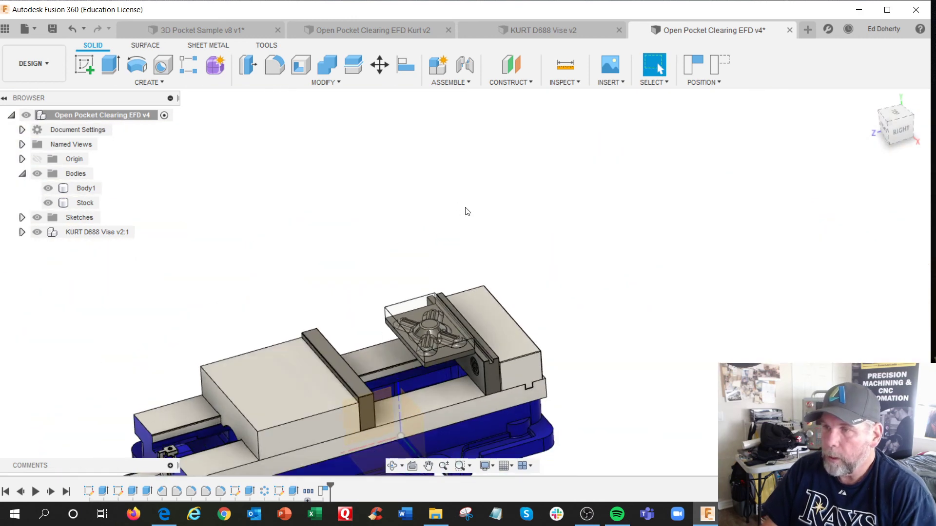
scroll(463, 207, "up", 2)
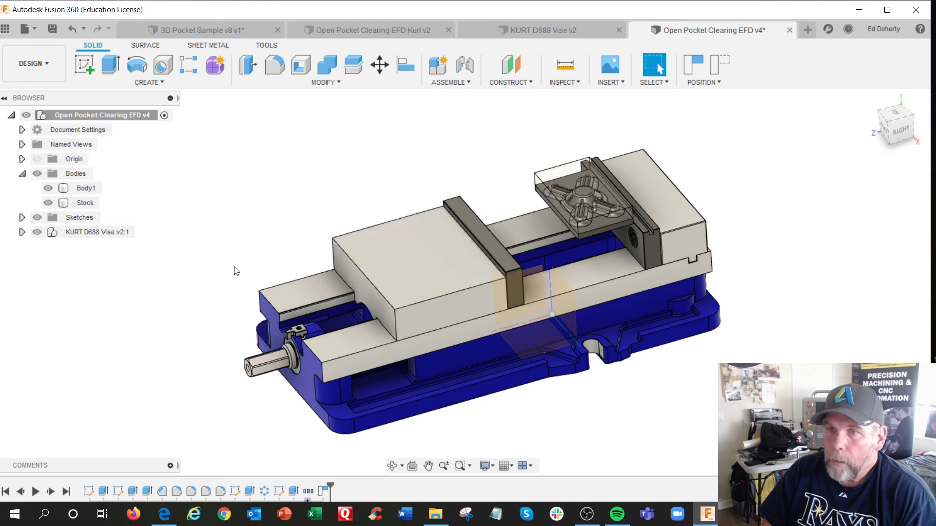
- Ground the KURT D688 Vise component, capturing its current position
left_click(98, 233)
right_click(107, 233)
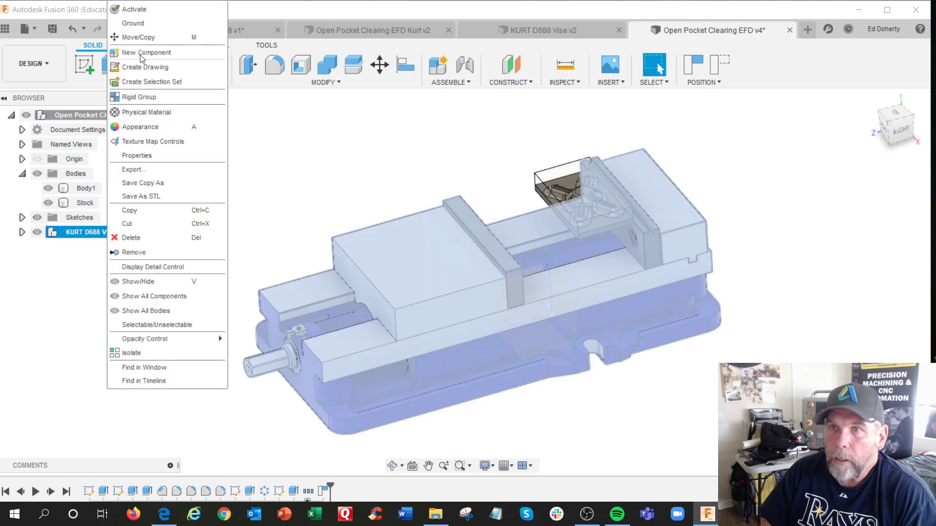
left_click(146, 23)
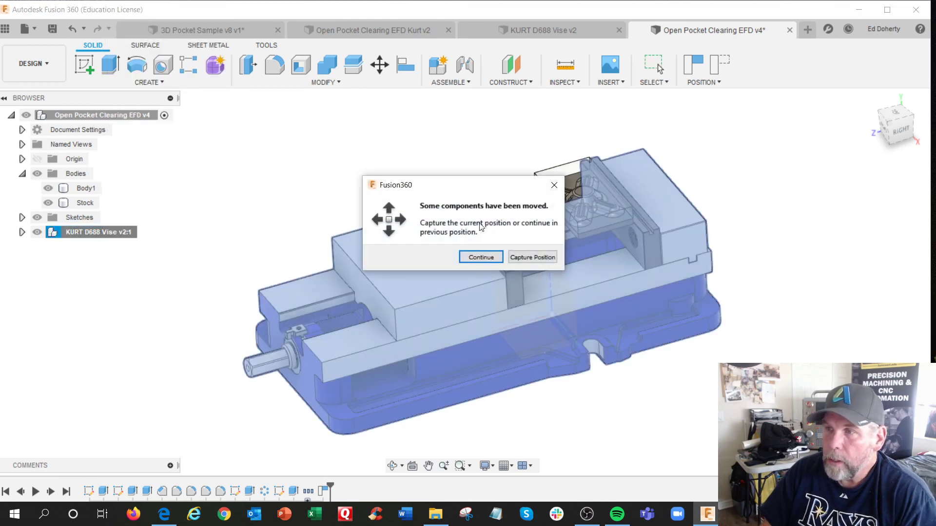
left_click(532, 256)
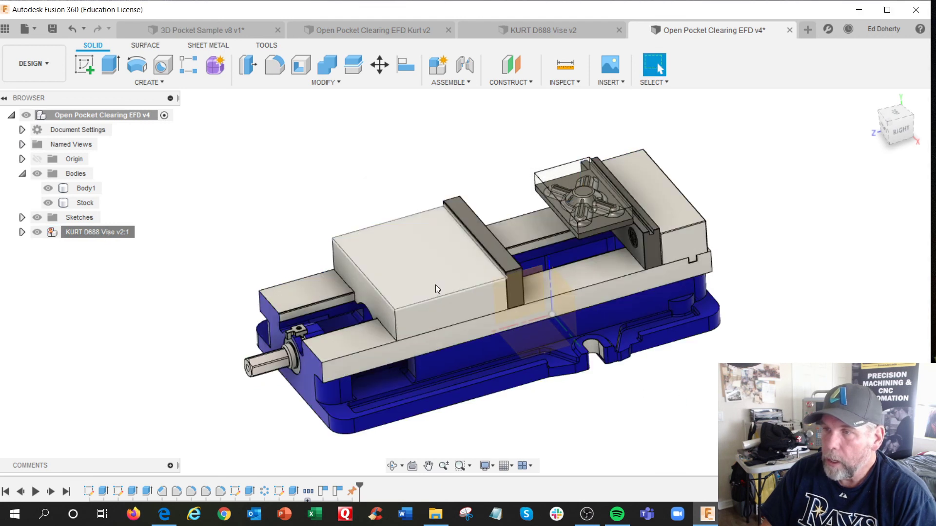
- Try sliding the vise's movable jaw block away from its jaw plate, and revert the position change
left_click_drag(436, 288, 411, 291)
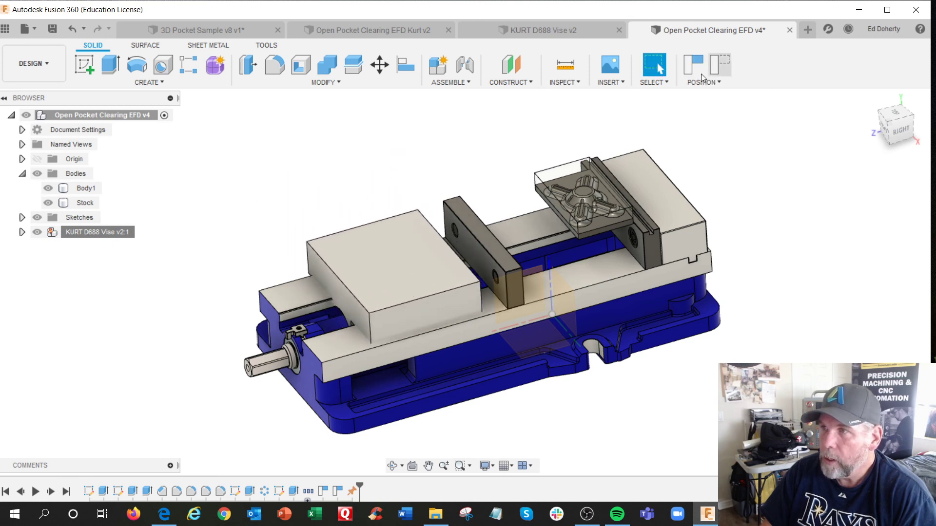
left_click(713, 82)
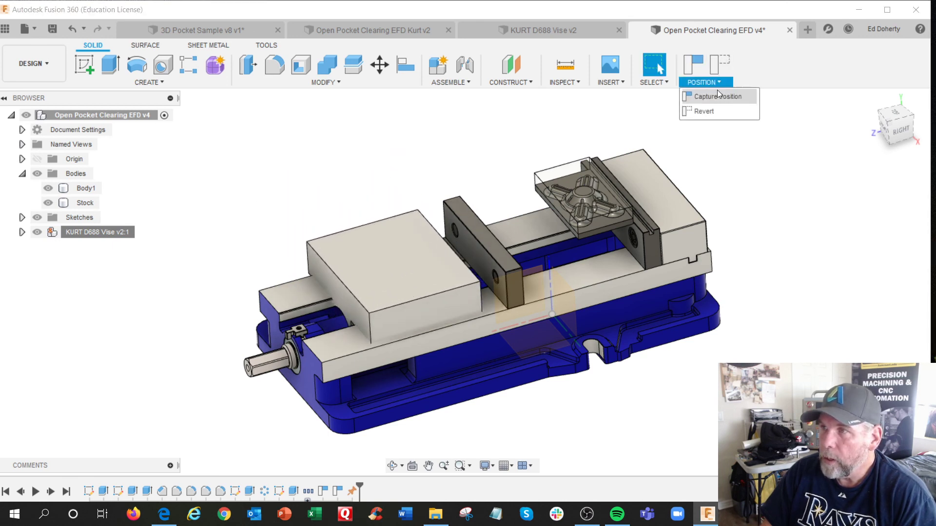
left_click(707, 112)
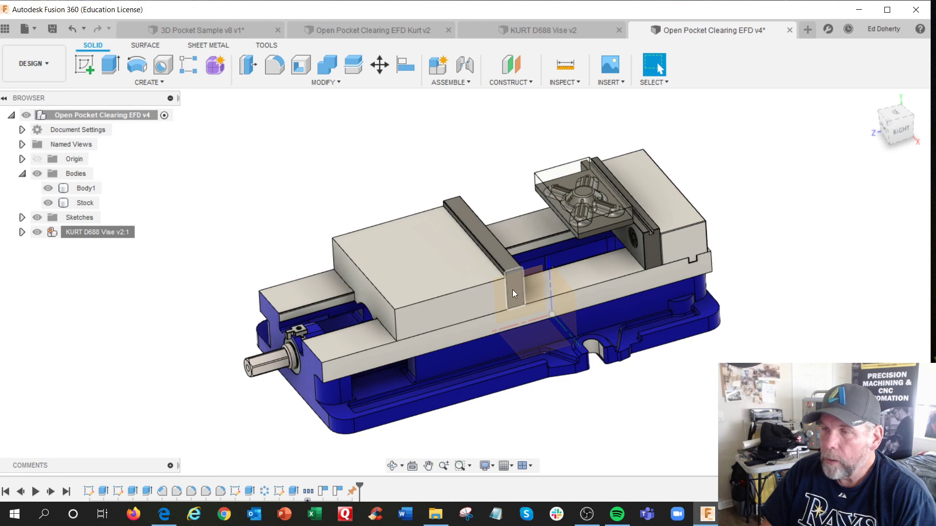
- Align the inner face of the movable jaw plate with the facing end face of the stock, using Align with components
left_click(412, 65)
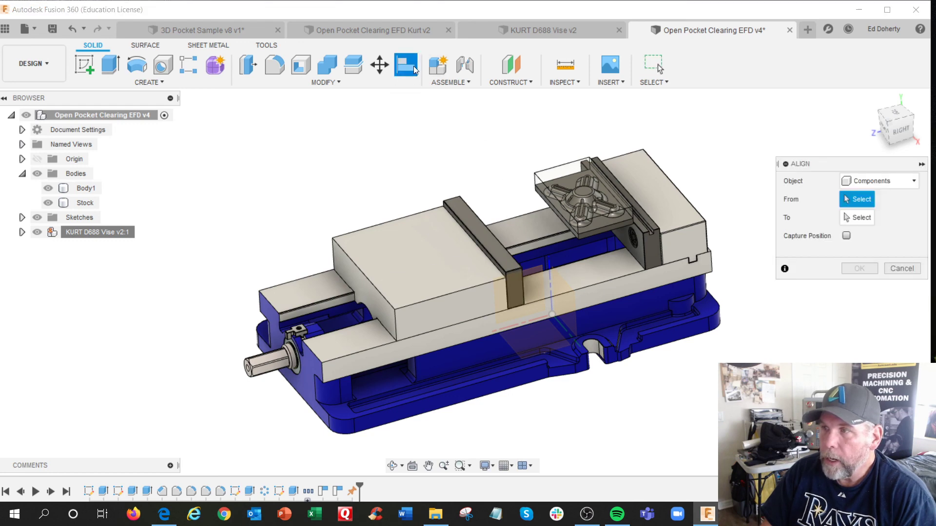
middle_click_drag(790, 258, 716, 262, "shift")
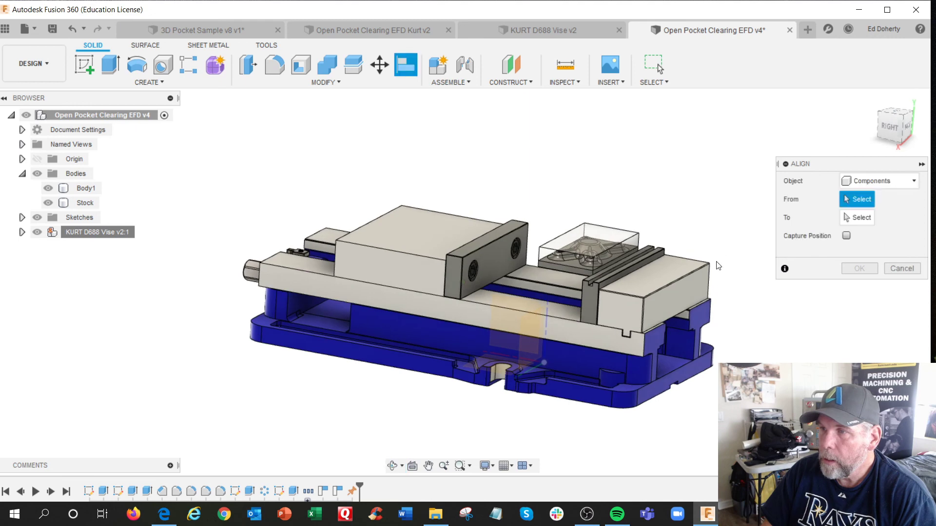
left_click(503, 252)
middle_click_drag(503, 252, 572, 265, "shift")
scroll(560, 219, "down", 3)
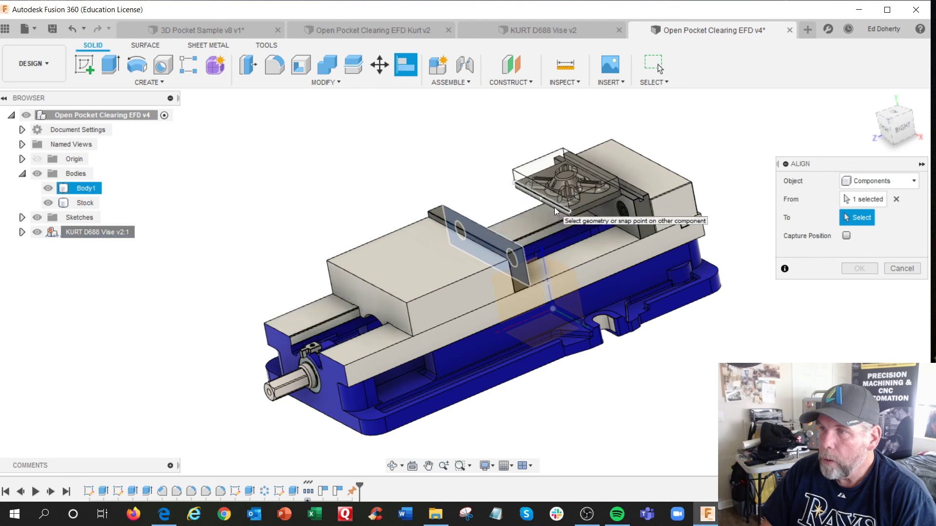
scroll(554, 209, "up", 8)
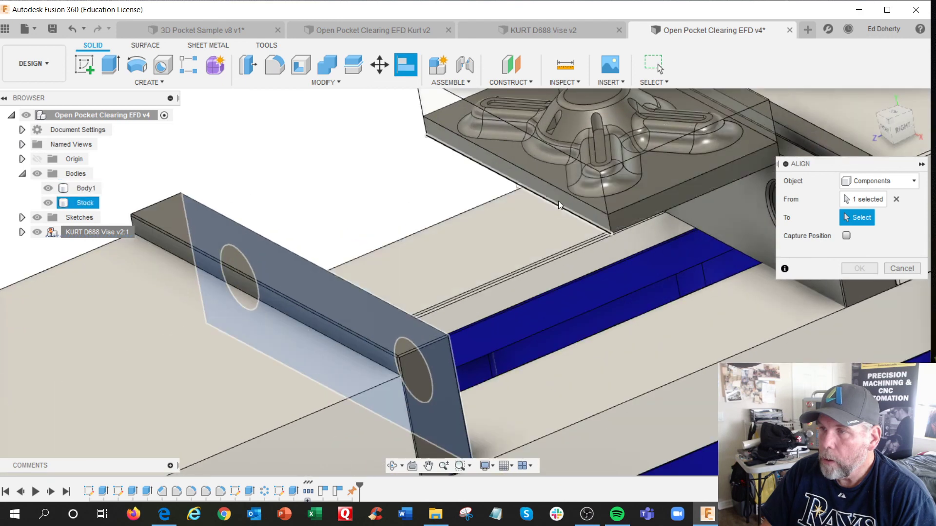
left_click(559, 201)
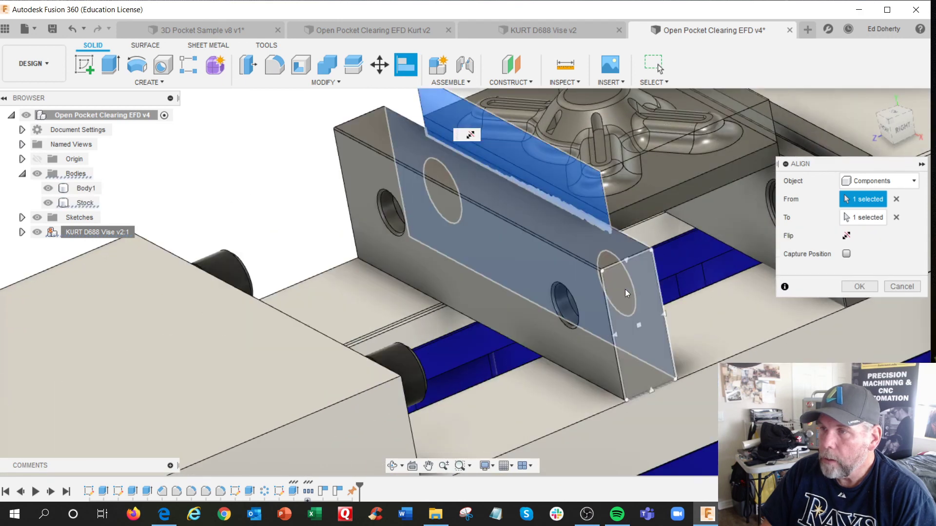
middle_click_drag(625, 288, 598, 283, "shift")
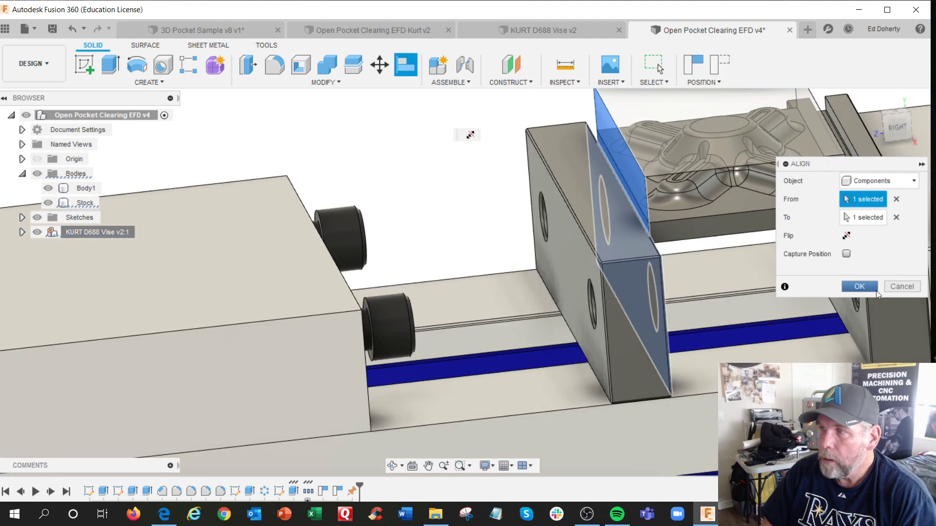
left_click(859, 286)
- Examine the movable jaw plate's position relative to the stock, the movable jaw block and the fixed jaw
middle_click_drag(511, 321, 531, 324, "shift")
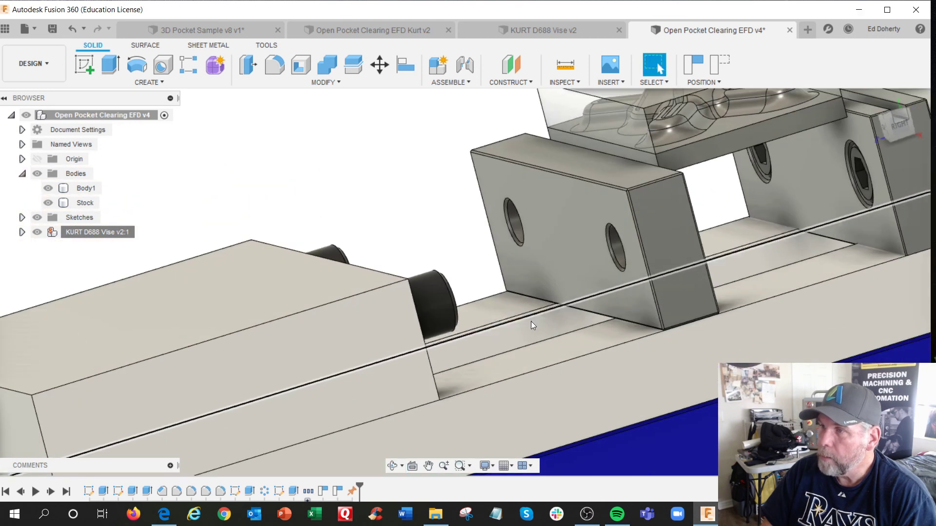
scroll(531, 325, "up", 3)
scroll(531, 325, "down", 5)
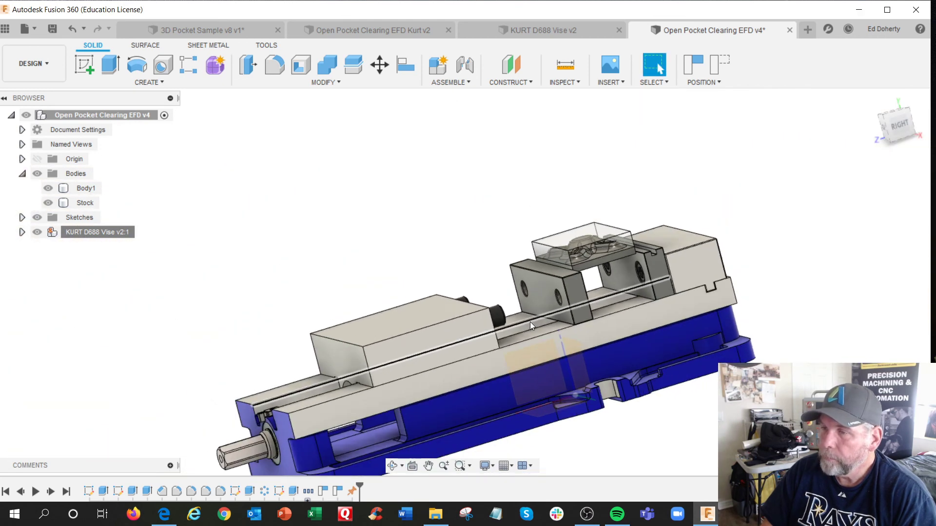
middle_click_drag(530, 322, 549, 341, "shift")
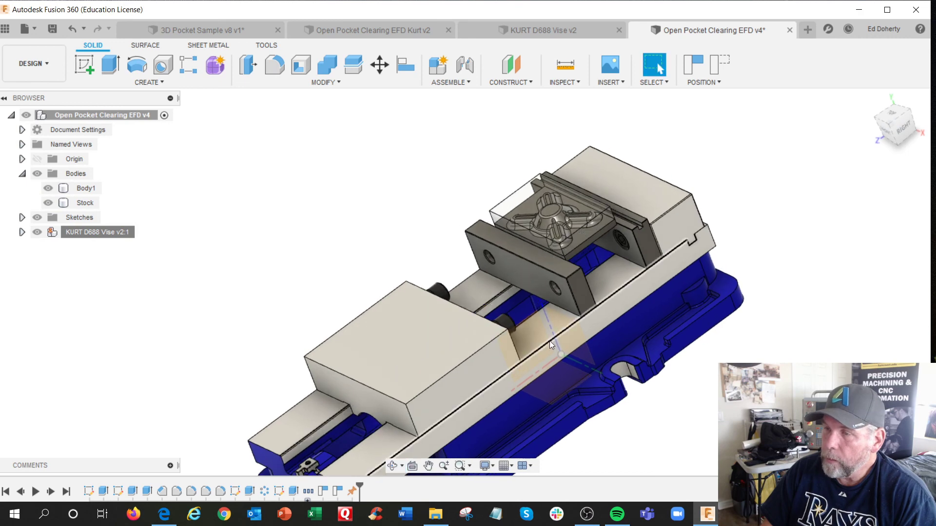
middle_click_drag(531, 277, 530, 217, "shift")
middle_click_drag(590, 256, 628, 269, "shift")
scroll(628, 269, "up", 3)
scroll(627, 286, "up", 5)
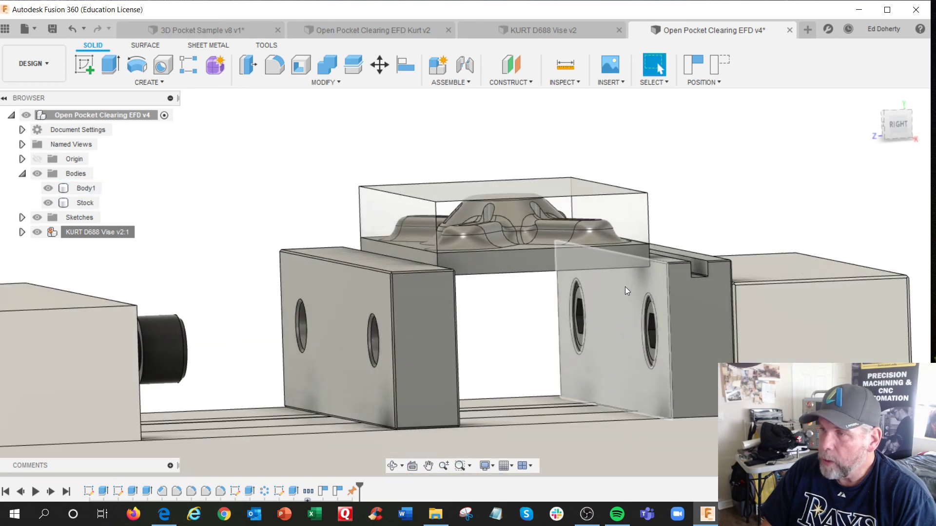
middle_click_drag(440, 262, 528, 271, "shift")
scroll(525, 271, "down", 5)
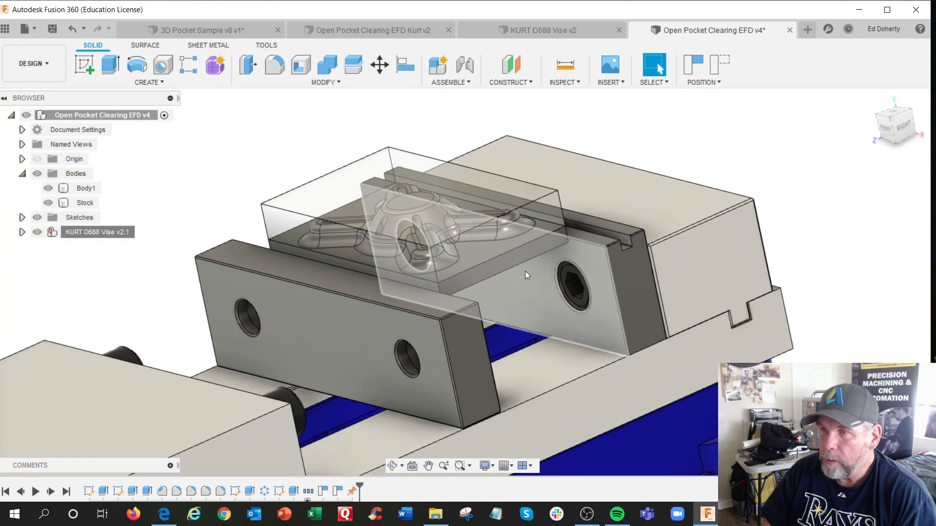
left_click(525, 271)
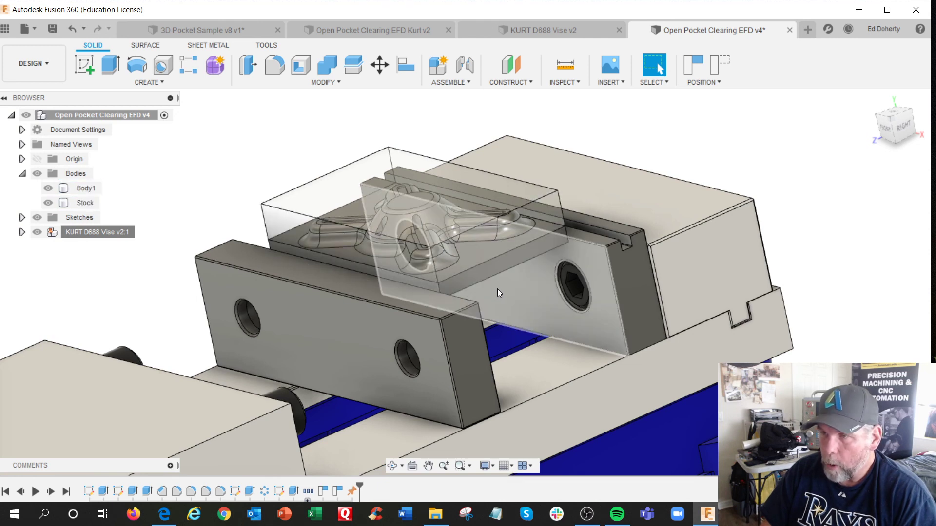
key("Escape")
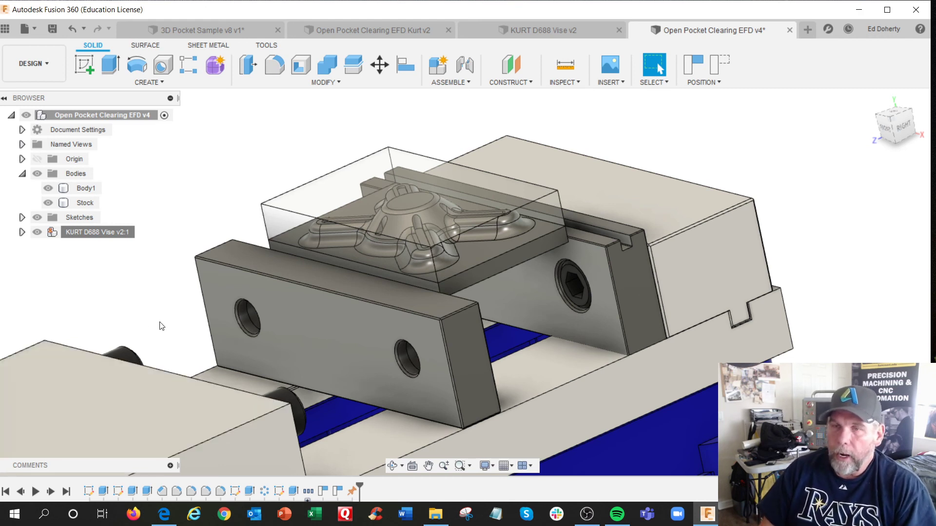
- Show the EFD folder's files, switch to the KURT D688 Vise design and examine its components, including the Base
left_click(45, 57)
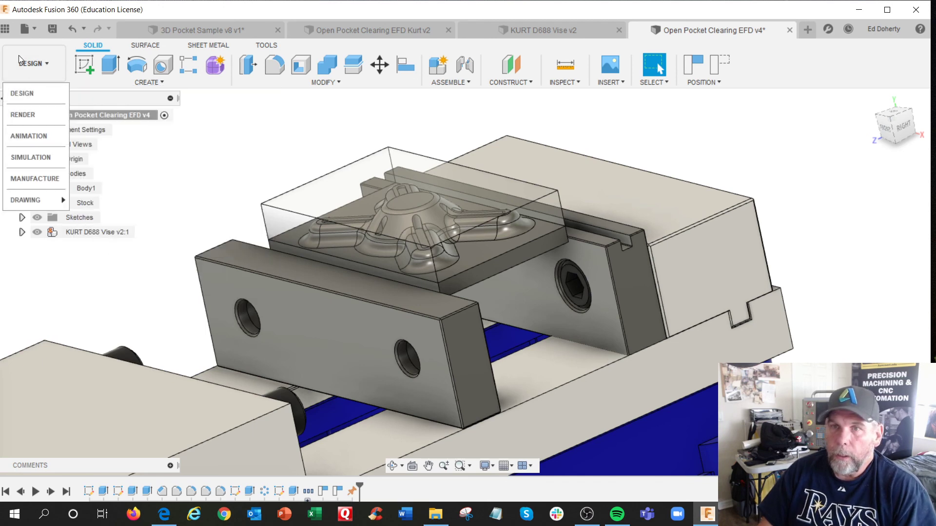
left_click(5, 28)
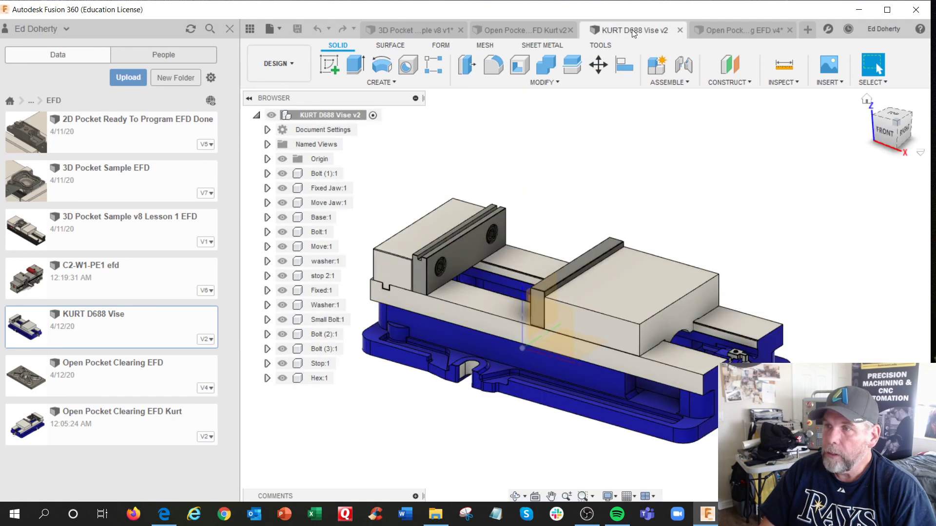
left_click(629, 30)
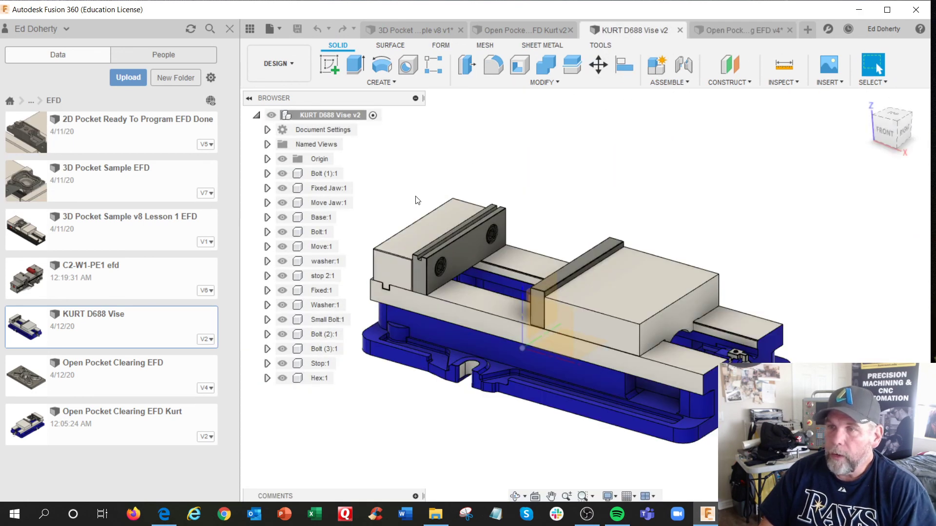
left_click(329, 218)
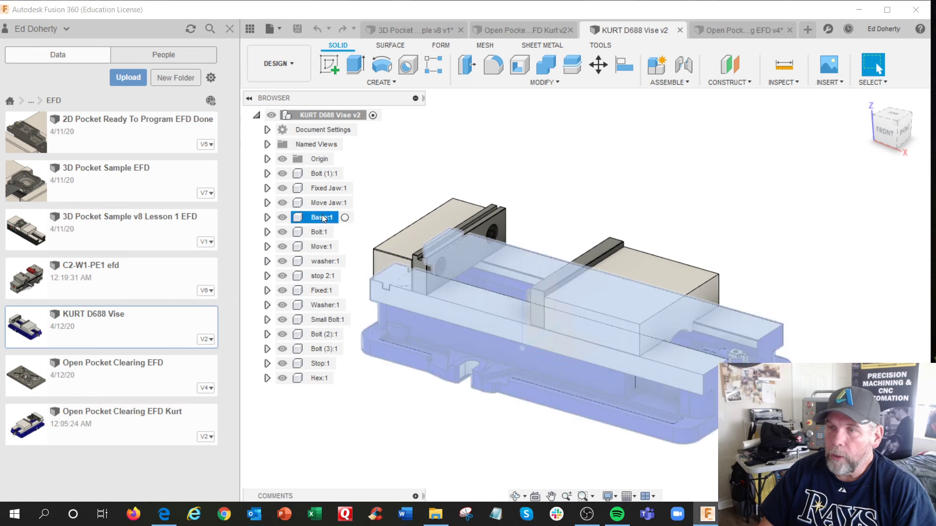
double_click(324, 218)
left_click(394, 200)
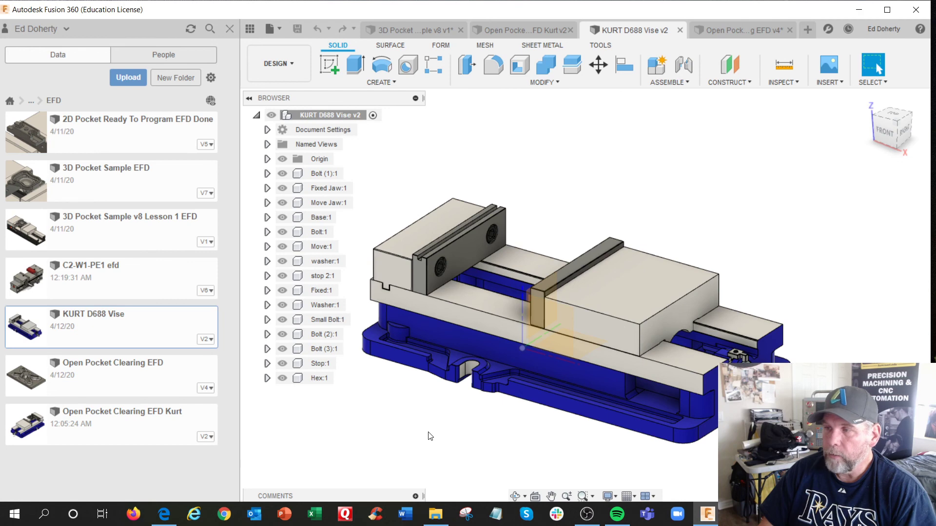
scroll(736, 357, "up", 6)
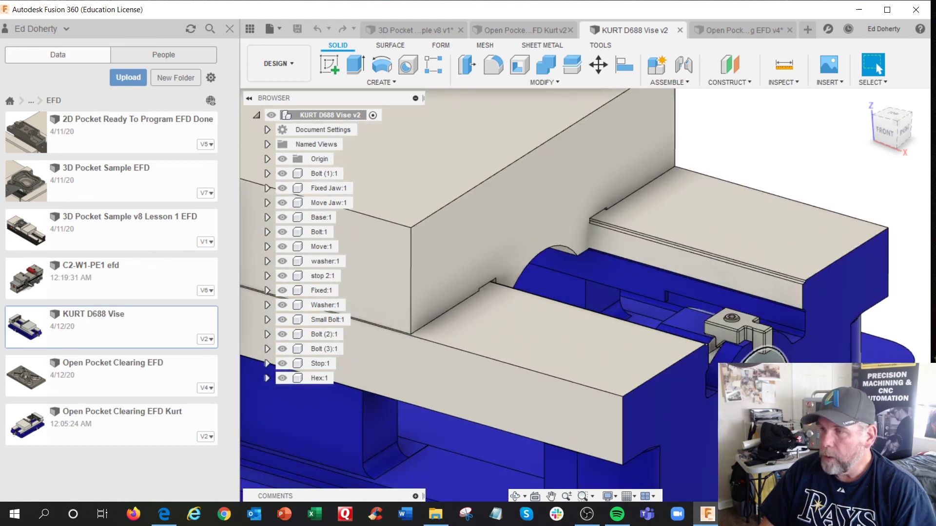
scroll(707, 396, "down", 5)
scroll(709, 396, "down", 4)
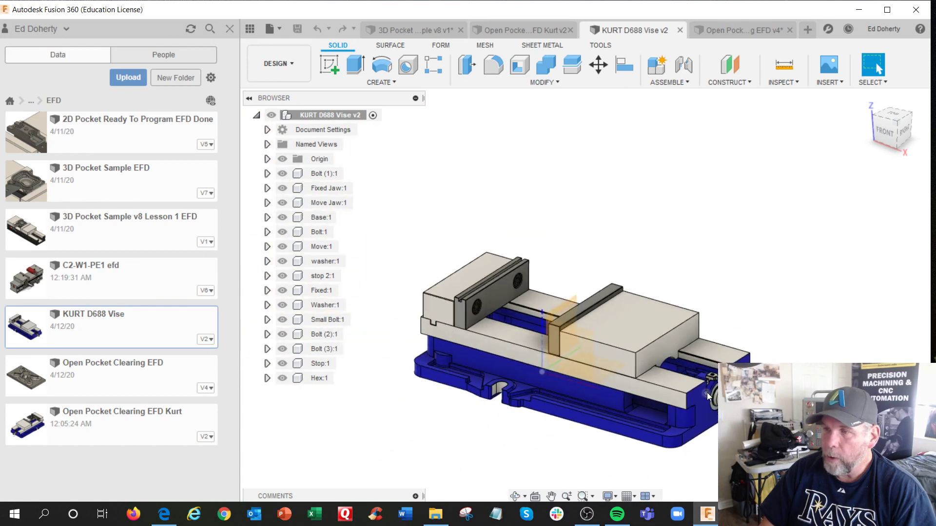
middle_click_drag(530, 376, 531, 394, "shift")
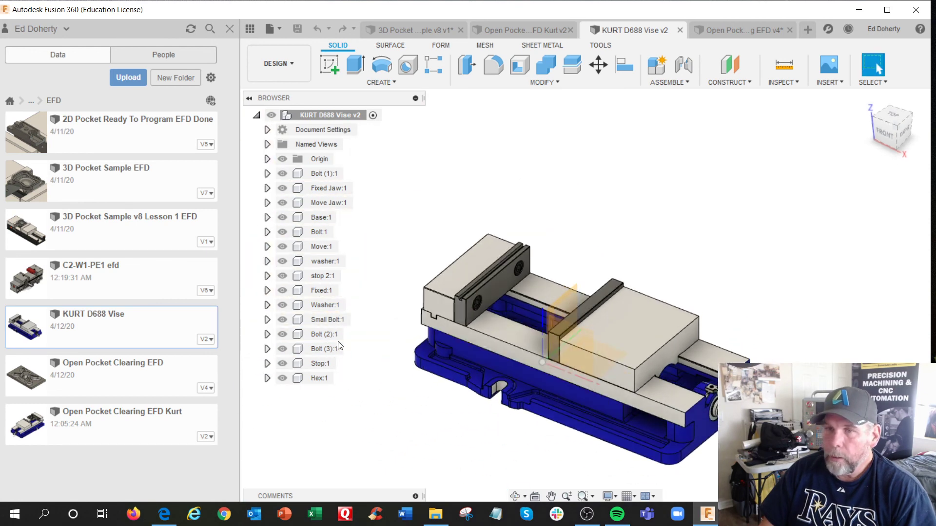
- Open the C2-W1-PE1 efd design, expand the Chick One-Lok vise and check its Base and Front Jaw by toggling their visibility
double_click(100, 285)
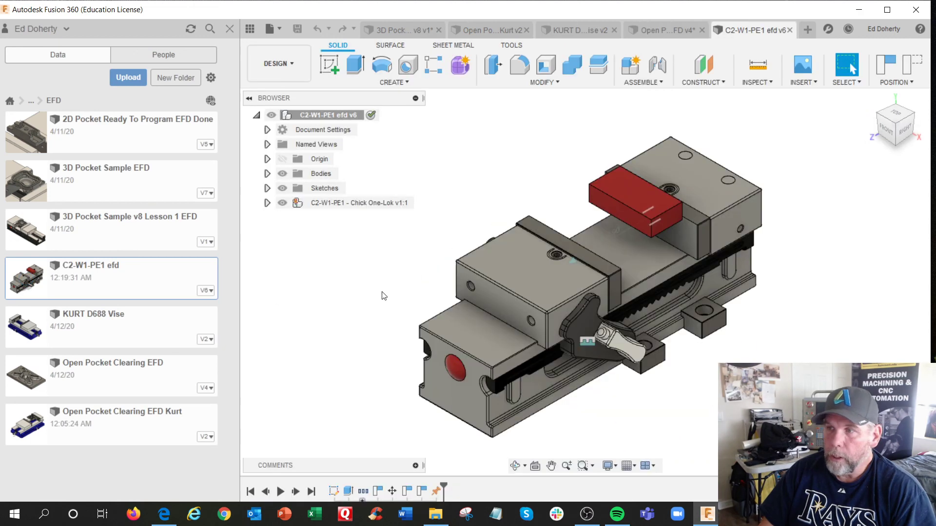
left_click(268, 203)
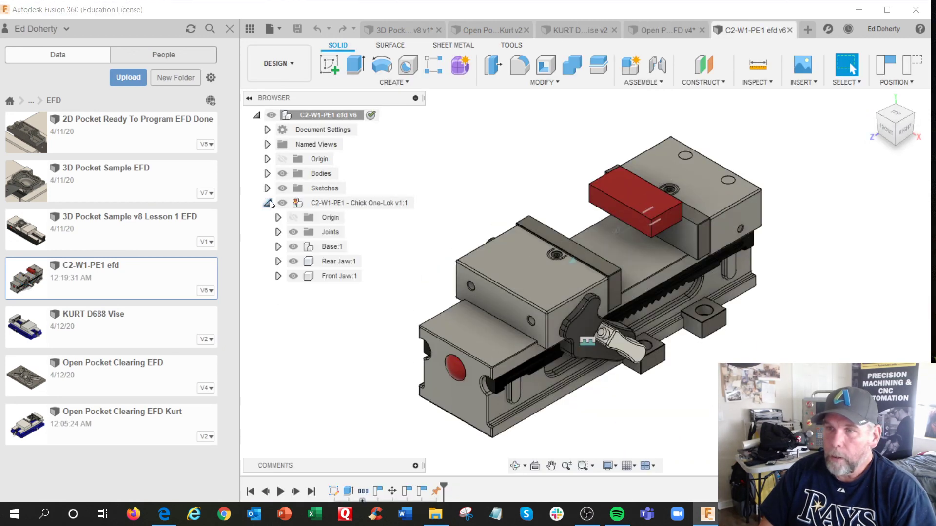
left_click(292, 247)
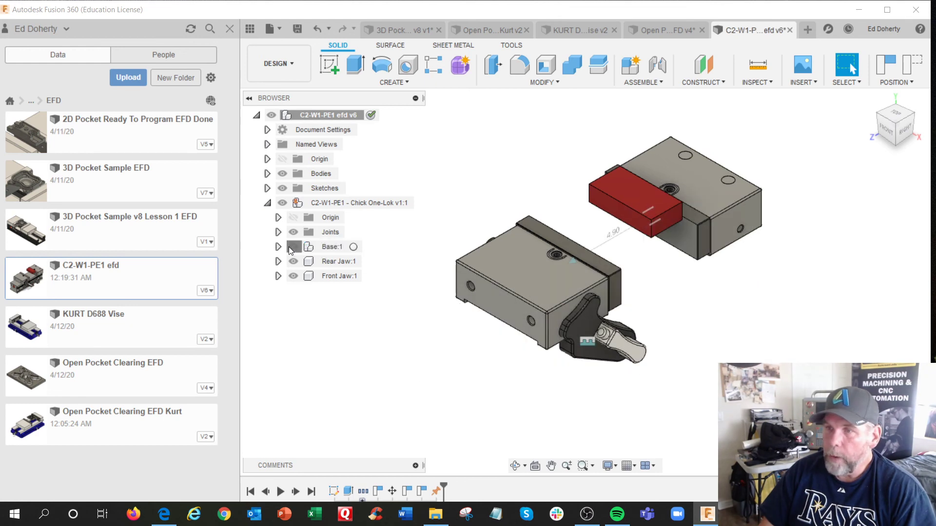
left_click(292, 247)
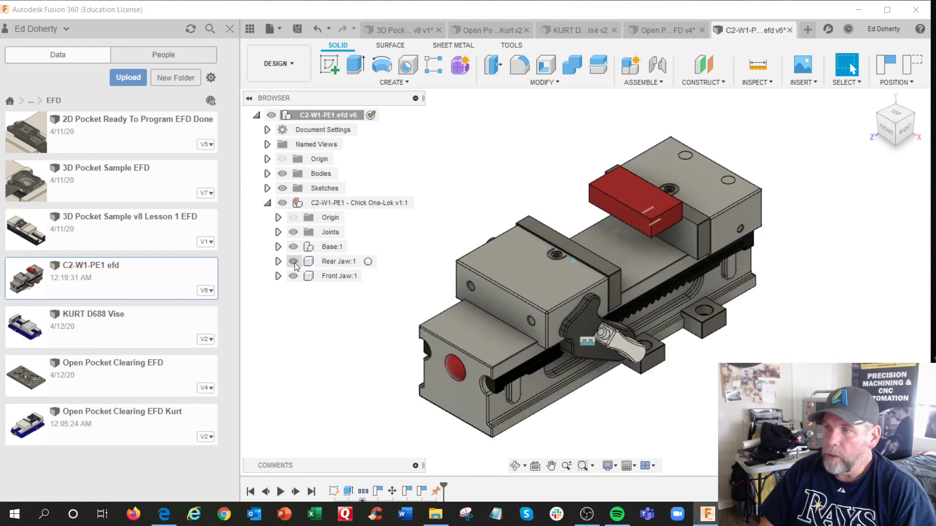
left_click(293, 276)
left_click(293, 276)
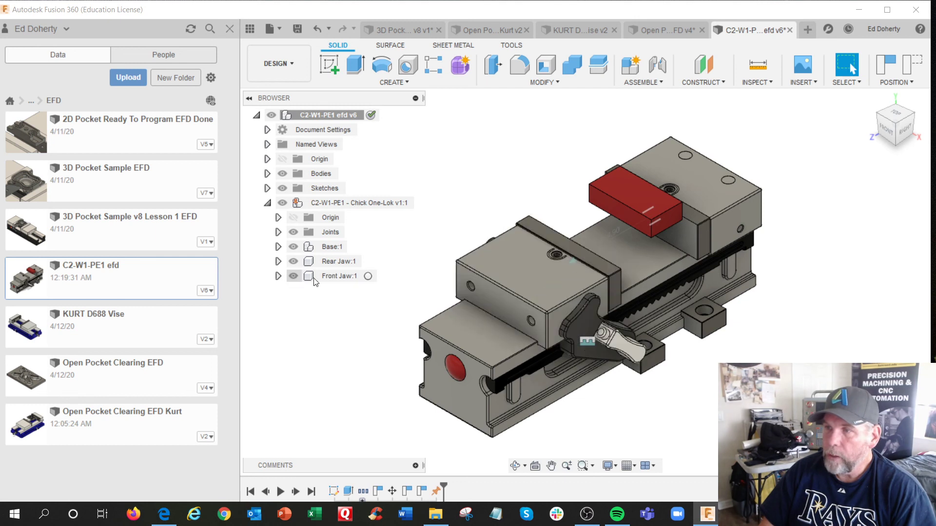
- Slide the Chick One-Lok vise's movable jaw with the handle along the base toward the red block
left_click_drag(540, 270, 601, 259)
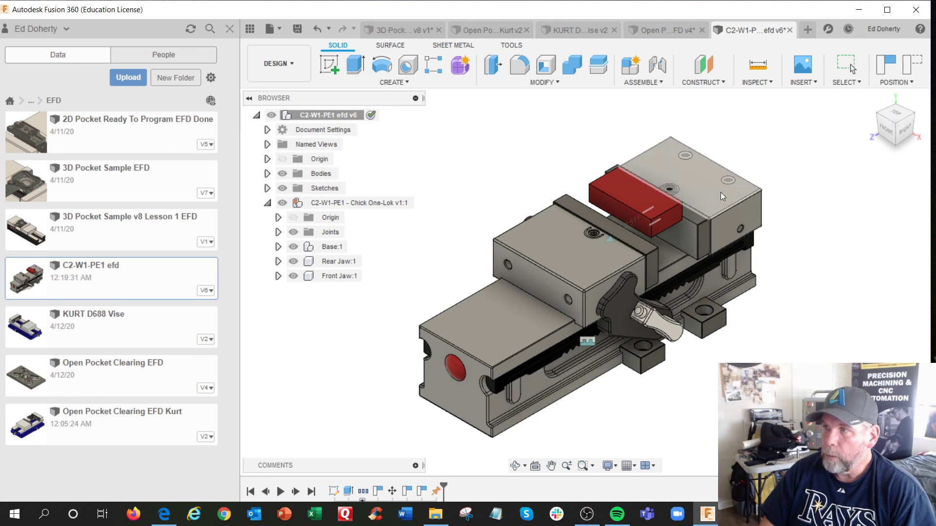
left_click_drag(606, 248, 583, 260)
middle_click_drag(483, 281, 461, 262, "shift")
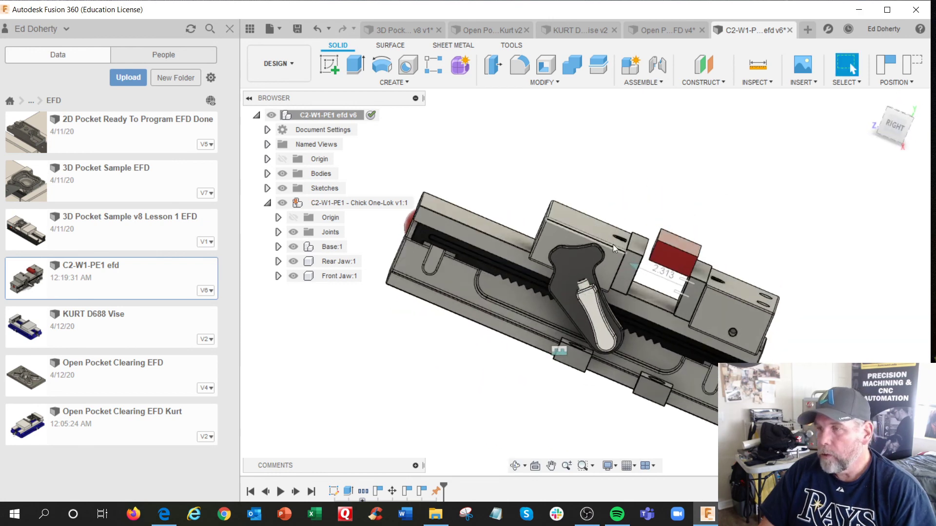
mouse_move(610, 244)
left_mouse_down()
mouse_move(616, 247)
mouse_move(607, 241)
left_mouse_up()
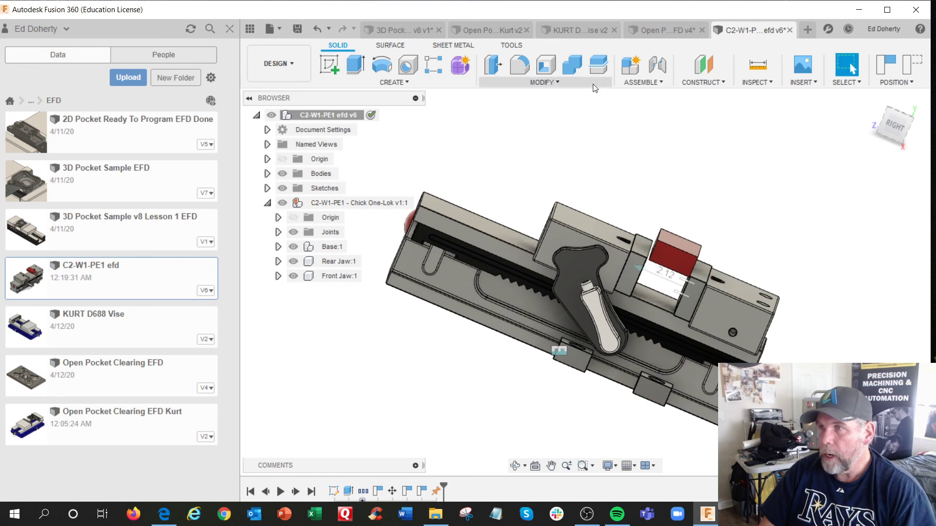
middle_click_drag(454, 332, 497, 380, "shift")
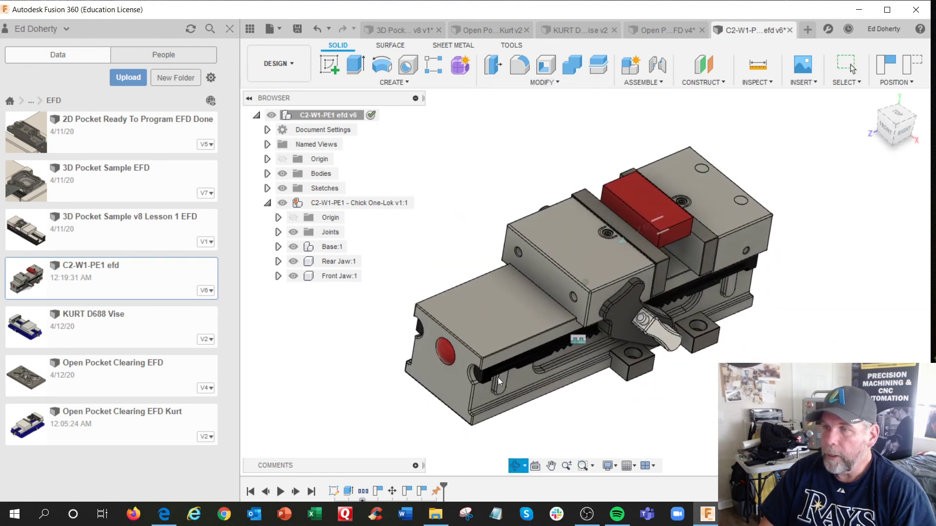
- Return to the Open Pocket Clearing EFD design and look over the KURT D688 Vise around the stock
left_click(125, 324)
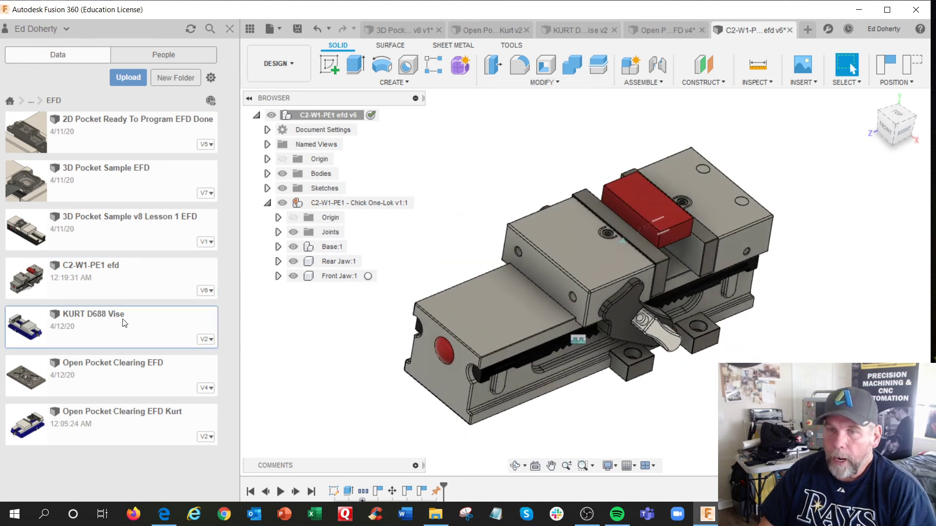
left_click(136, 419)
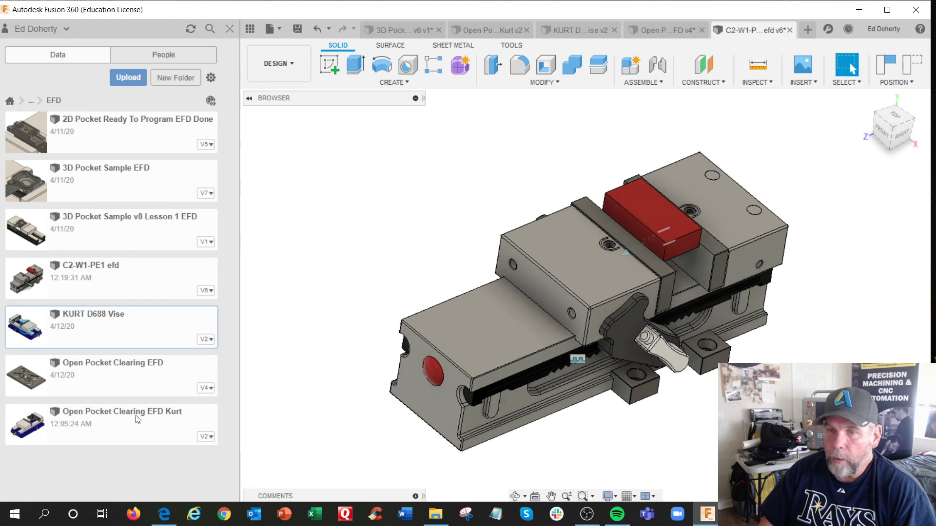
left_click(124, 365)
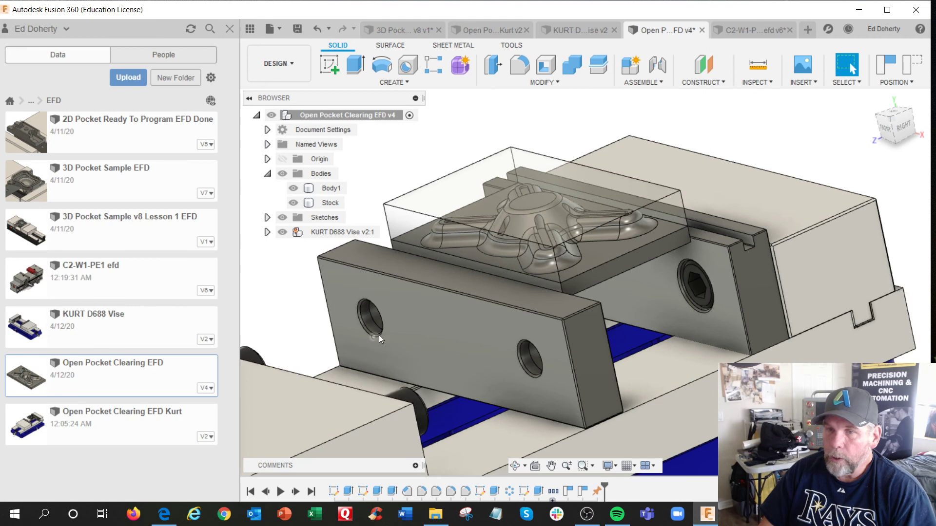
scroll(482, 347, "down", 6)
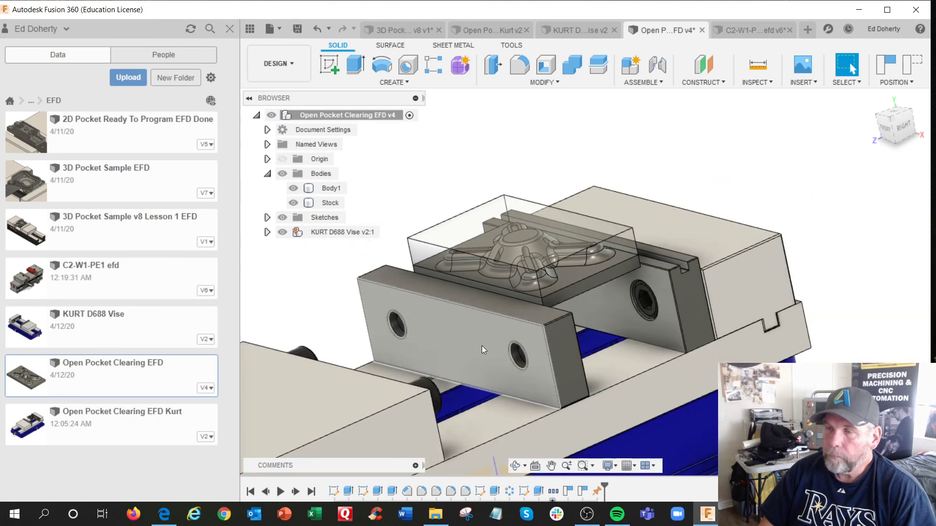
scroll(482, 347, "down", 1)
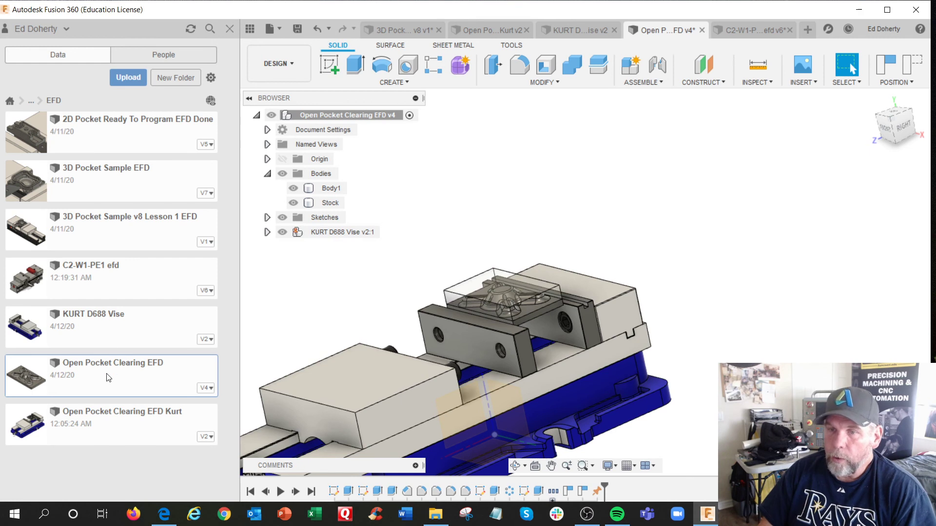
- Save a copy of the design in the EFD folder as "Open Pocket Clearing EFD add kurt 2"
left_click(280, 31)
left_click(307, 154)
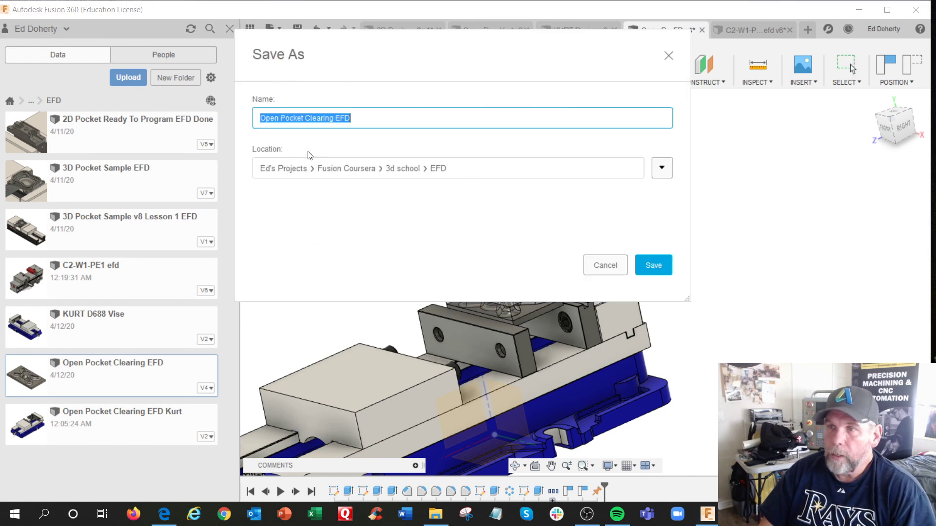
left_click(366, 123)
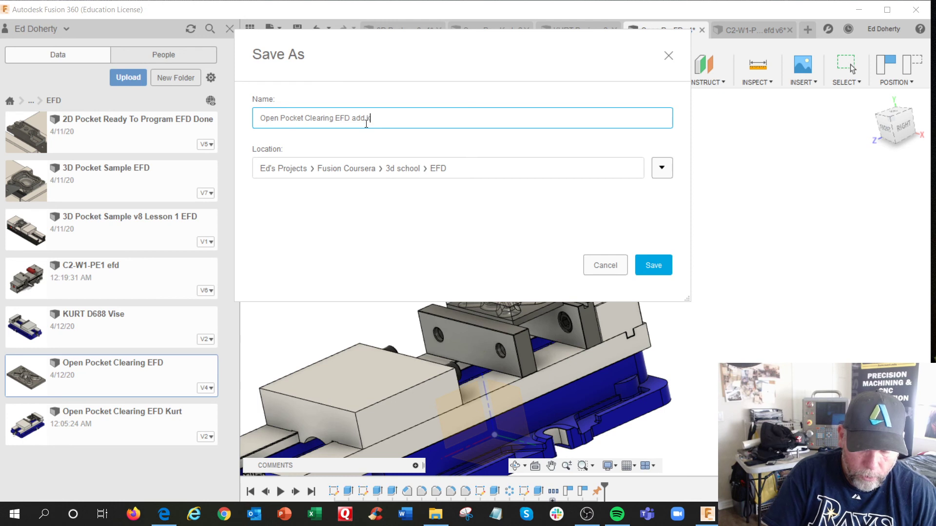
type("add kurt 2")
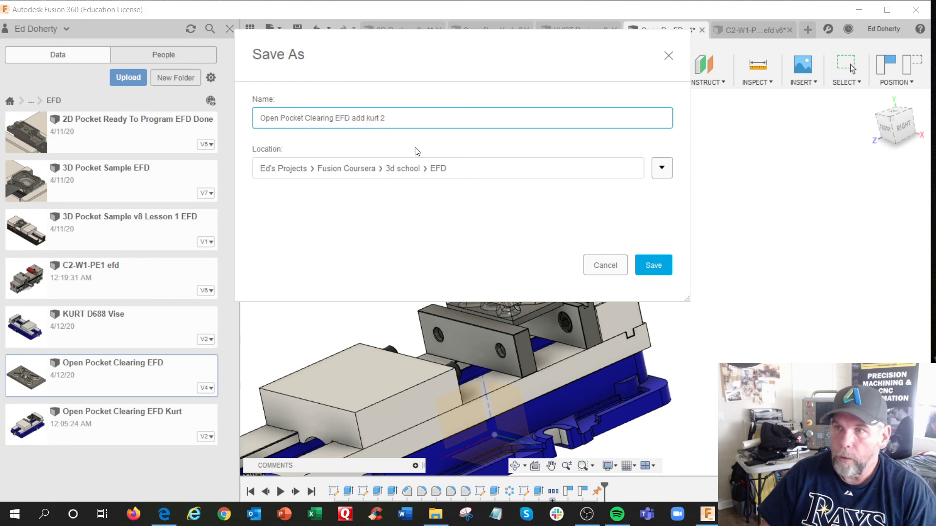
left_click(654, 265)
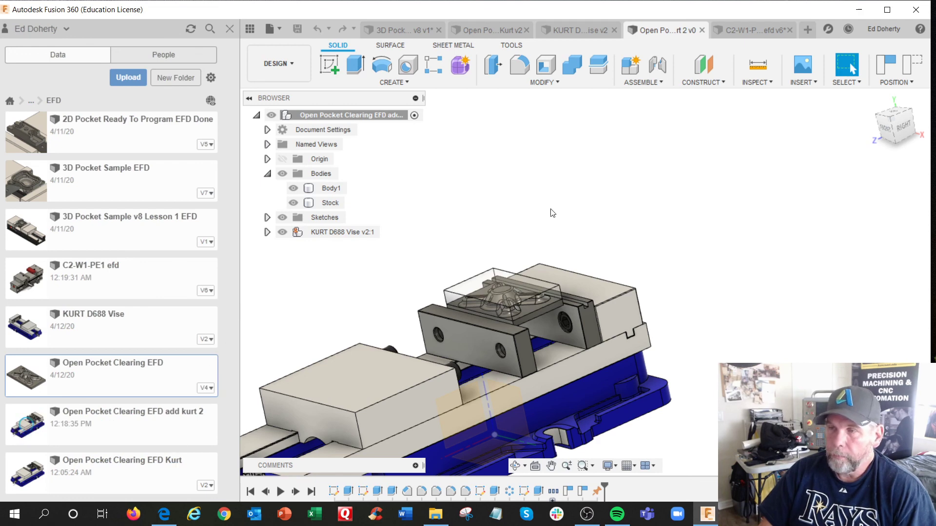
- Fit the whole vise assembly in view and examine the movable jaw block's distance from its jaw plate
middle_click(677, 171)
middle_click(676, 171)
middle_click_drag(607, 189, 601, 198, "shift")
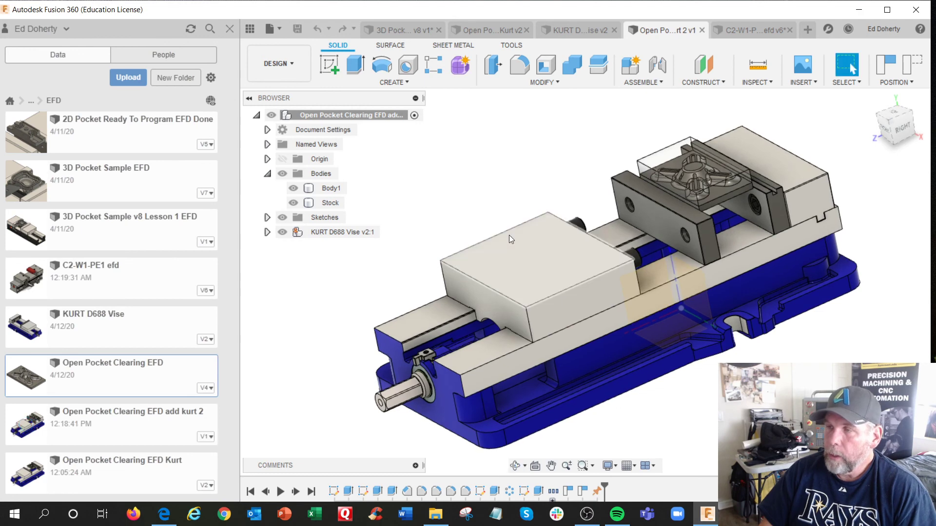
scroll(509, 235, "up", 3)
scroll(509, 235, "down", 4)
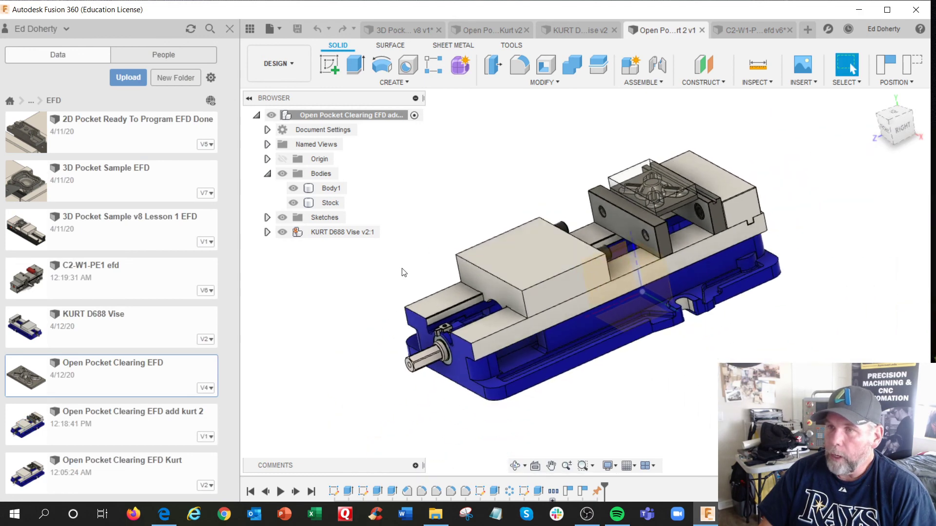